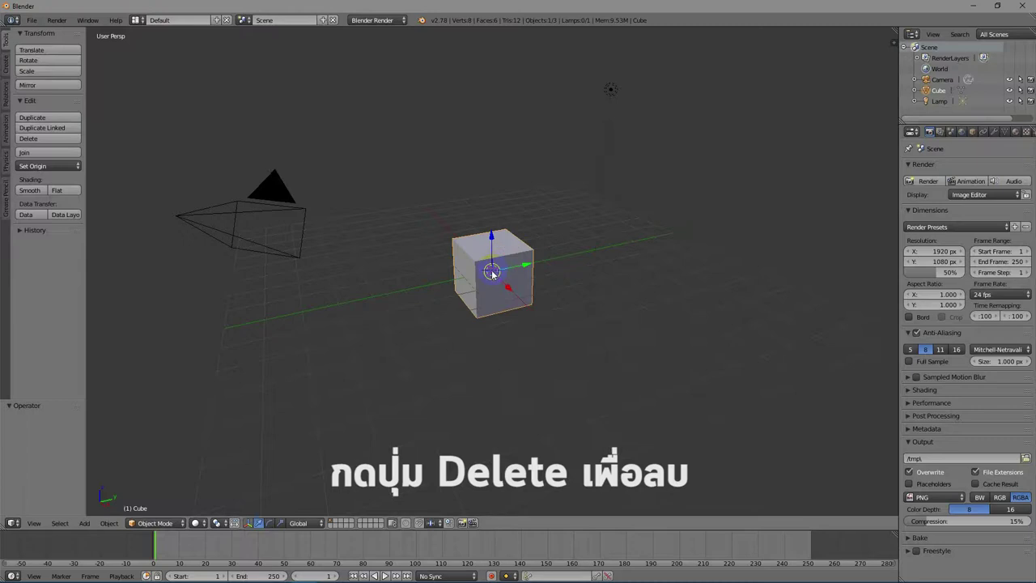
Replace the default cube with a plane scaled up to about 5.84 times its size.
{"action": "key", "text": "Delete"}
{"action": "left_click", "coordinate": [492, 274]}
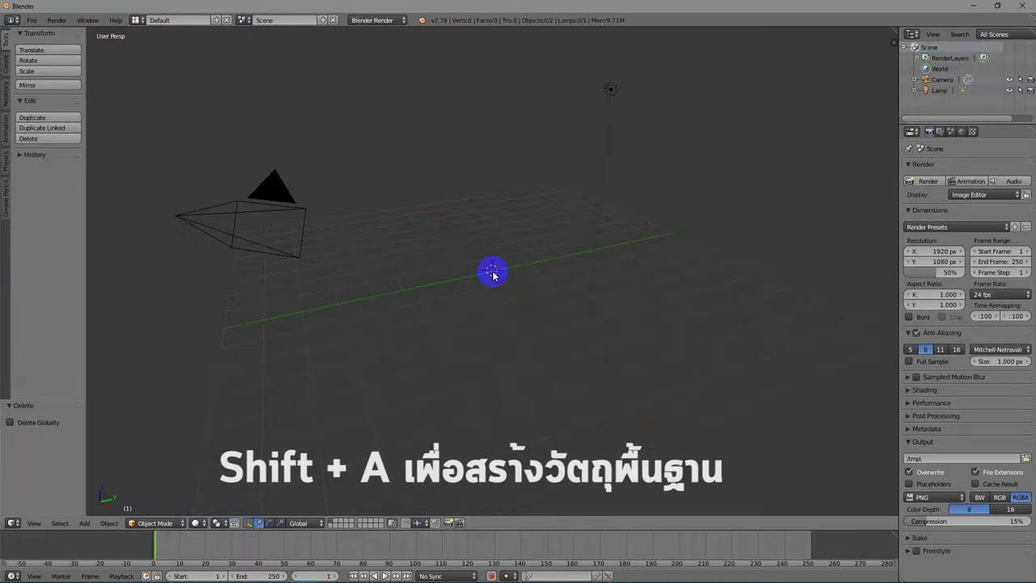
{"action": "key", "text": "shift+a"}
{"action": "mouse_move", "coordinate": [492, 274]}
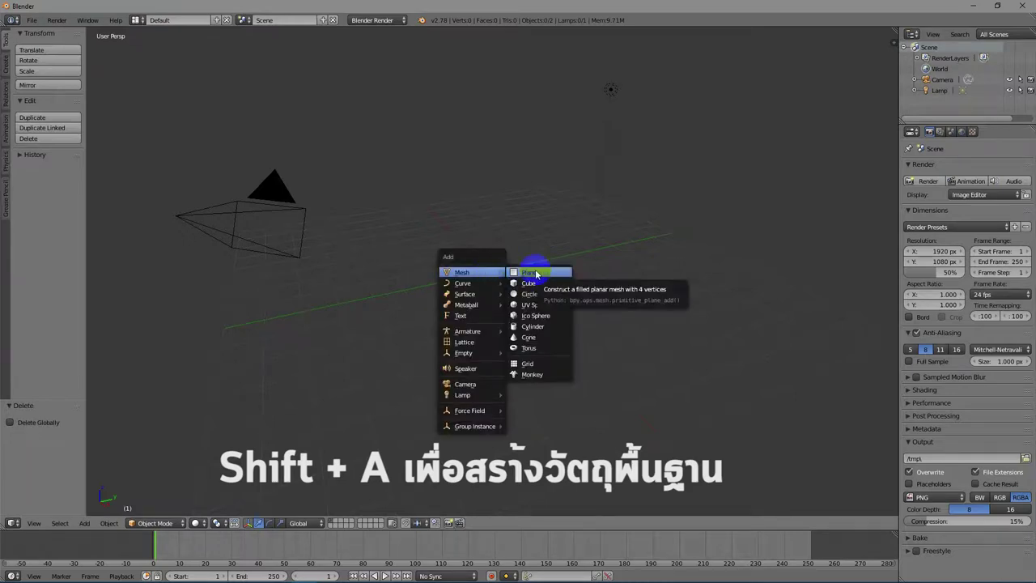
{"action": "left_click", "coordinate": [528, 274]}
{"action": "key", "text": "s"}
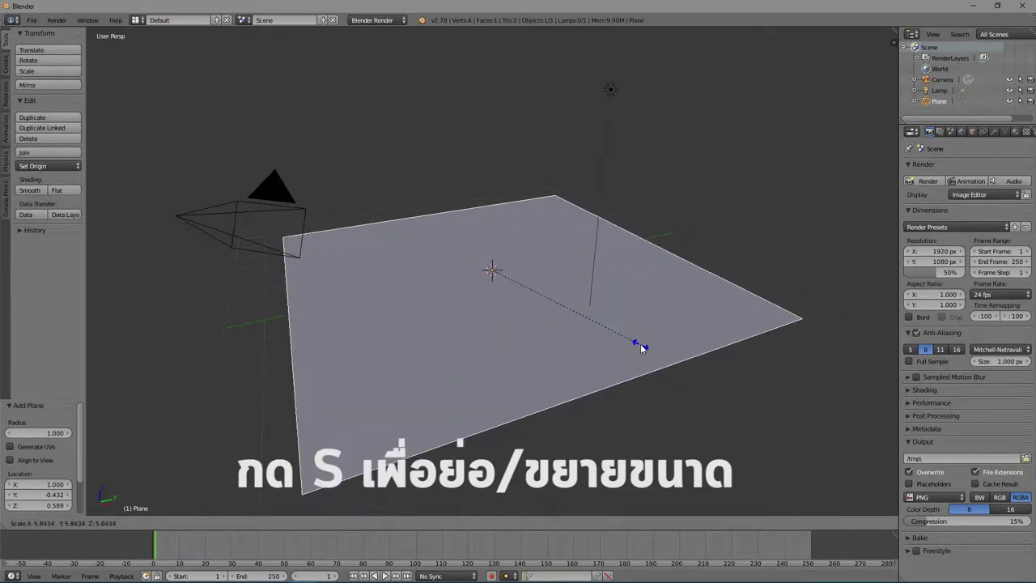
{"action": "left_click", "coordinate": [641, 346]}
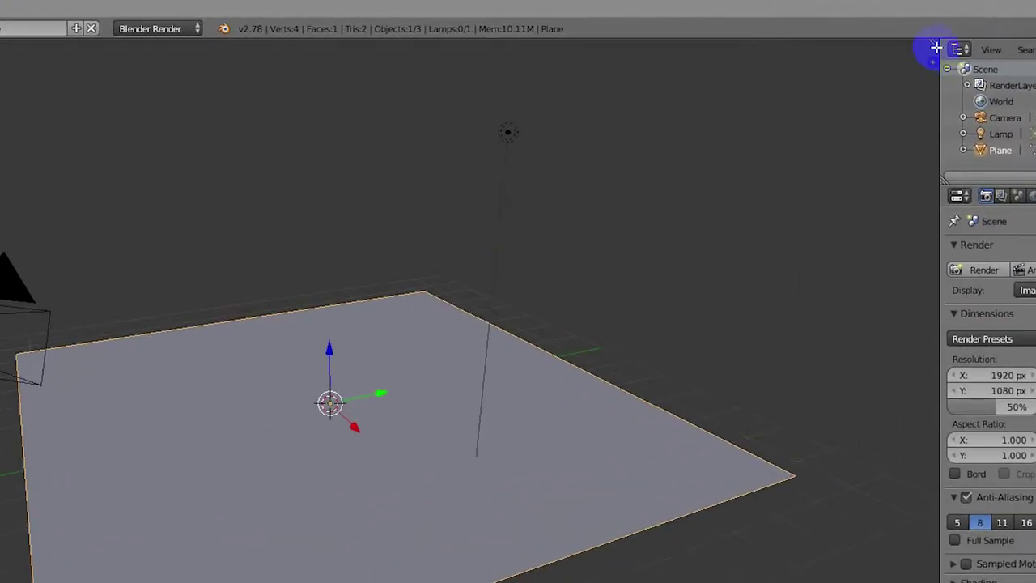
Split the 3D view into two side-by-side areas and turn the new one into a UV/Image Editor.
{"action": "left_click_drag", "start_coordinate": [936, 48], "coordinate": [303, 127]}
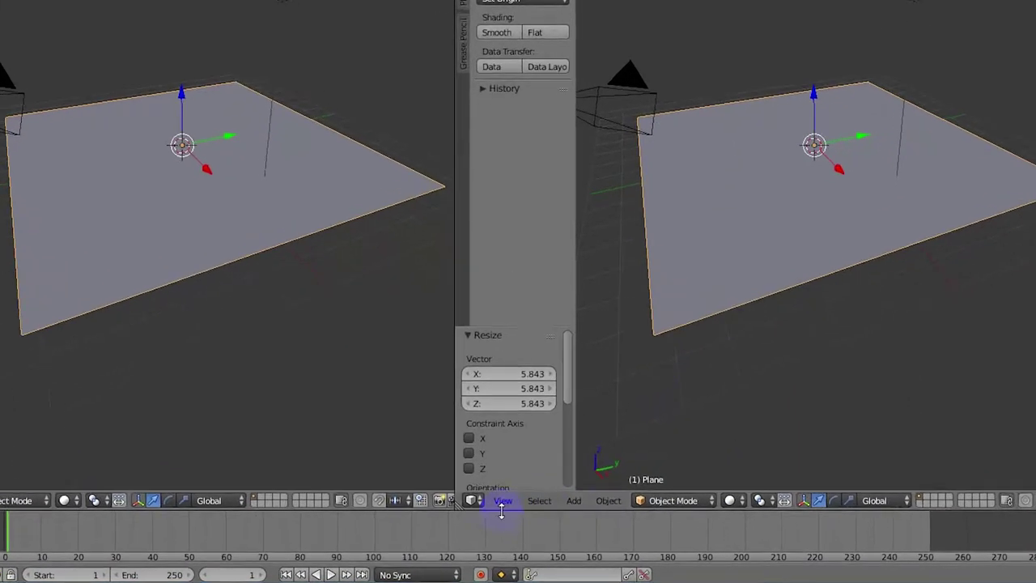
{"action": "left_click", "coordinate": [486, 522]}
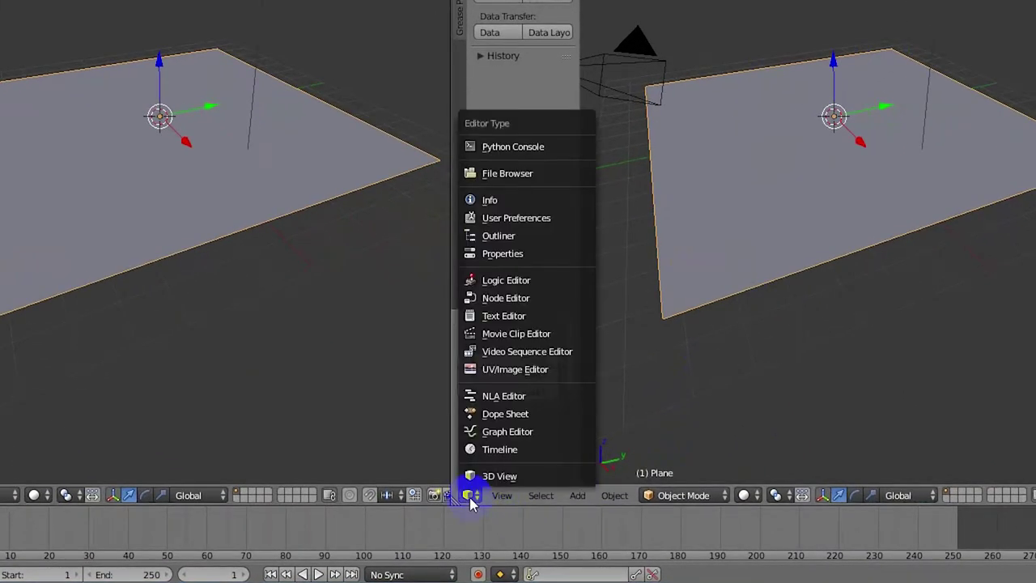
{"action": "left_click", "coordinate": [519, 369]}
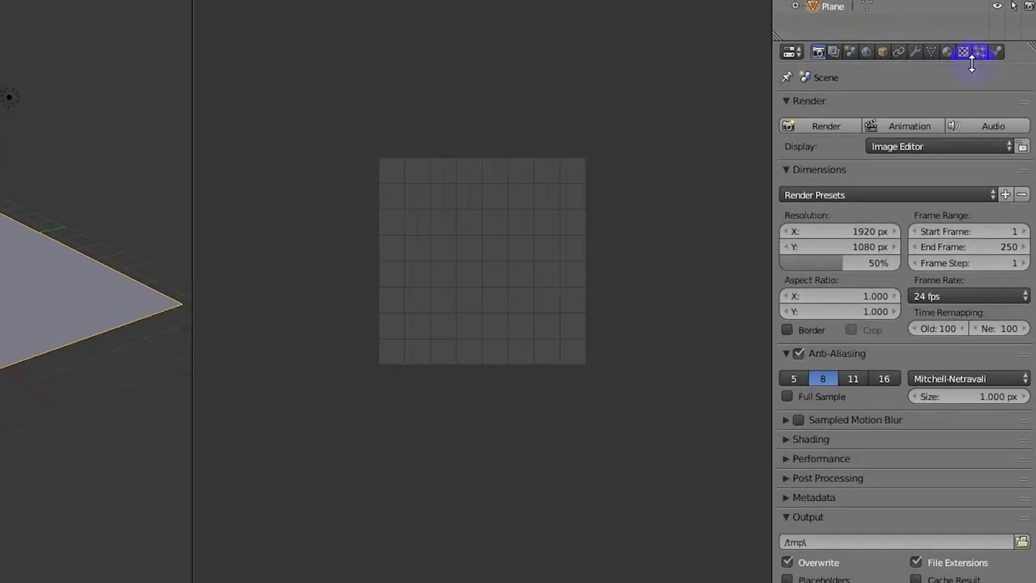
Create a new material for the plane.
{"action": "left_click", "coordinate": [945, 53]}
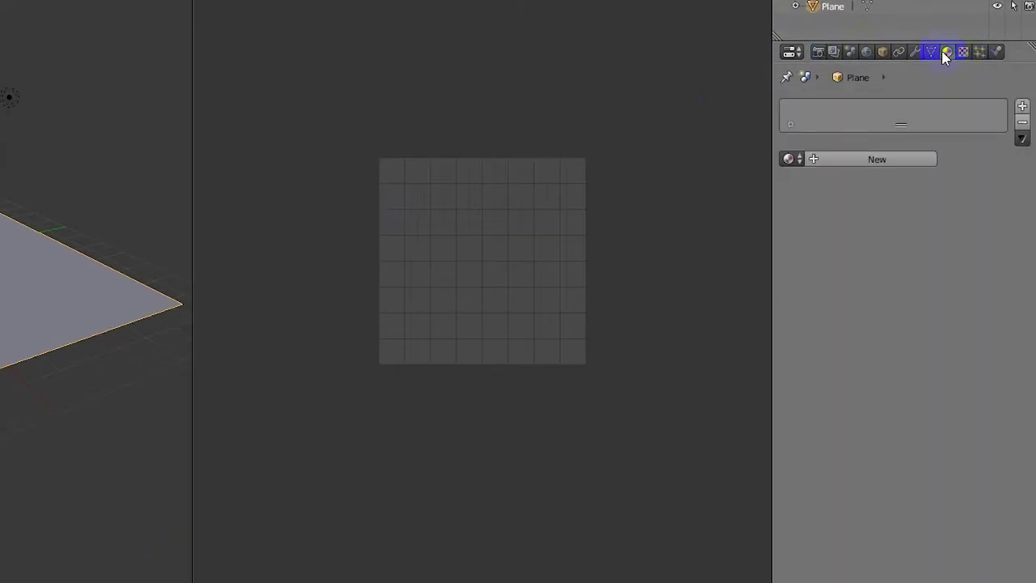
{"action": "left_click", "coordinate": [883, 166]}
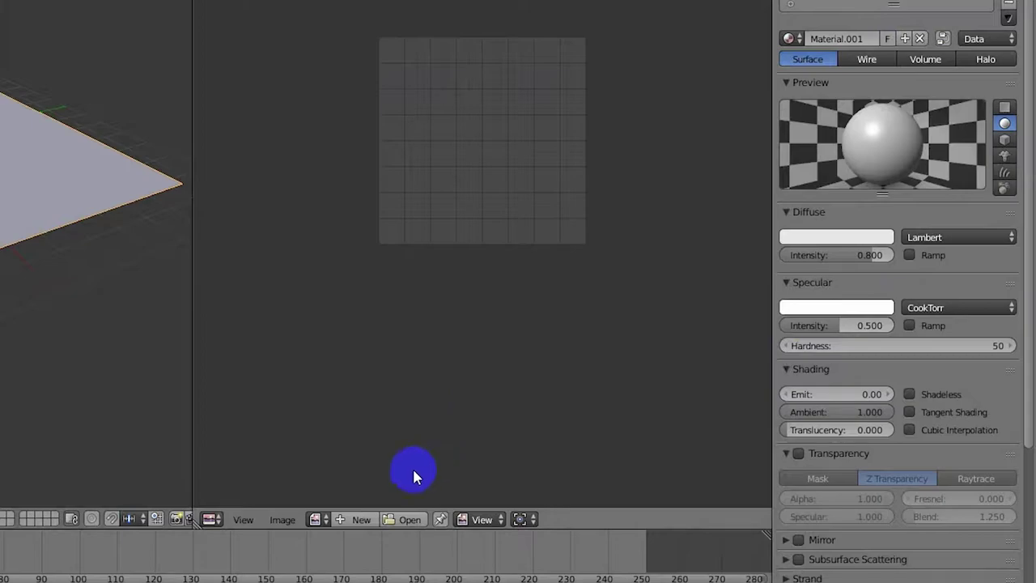
Load dirt01.jpg from the Desktop folder MOOCsPrd\13Blender\lesson4 into the UV/Image Editor.
{"action": "left_click", "coordinate": [407, 520]}
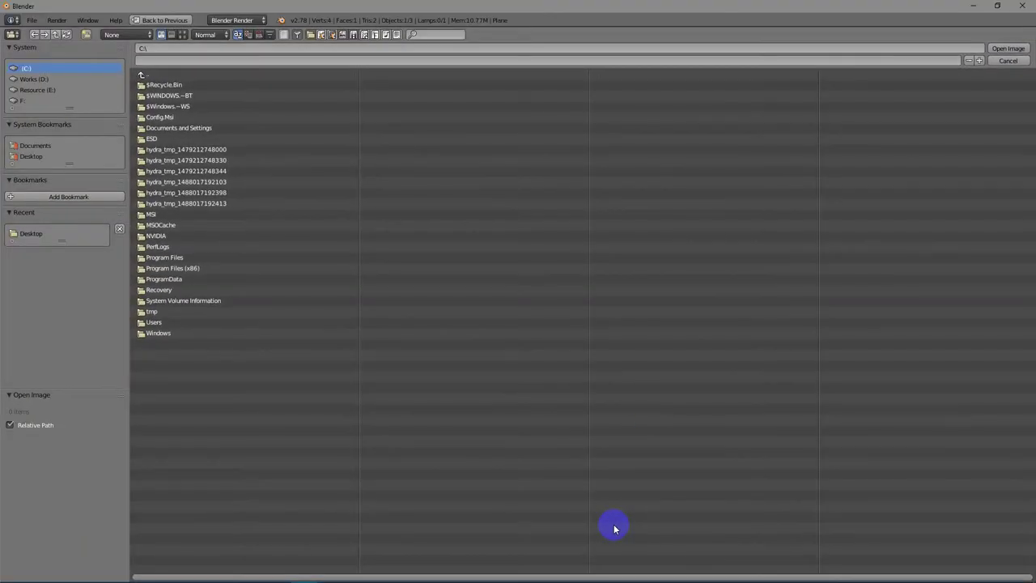
{"action": "left_click", "coordinate": [34, 156]}
{"action": "left_click", "coordinate": [166, 128]}
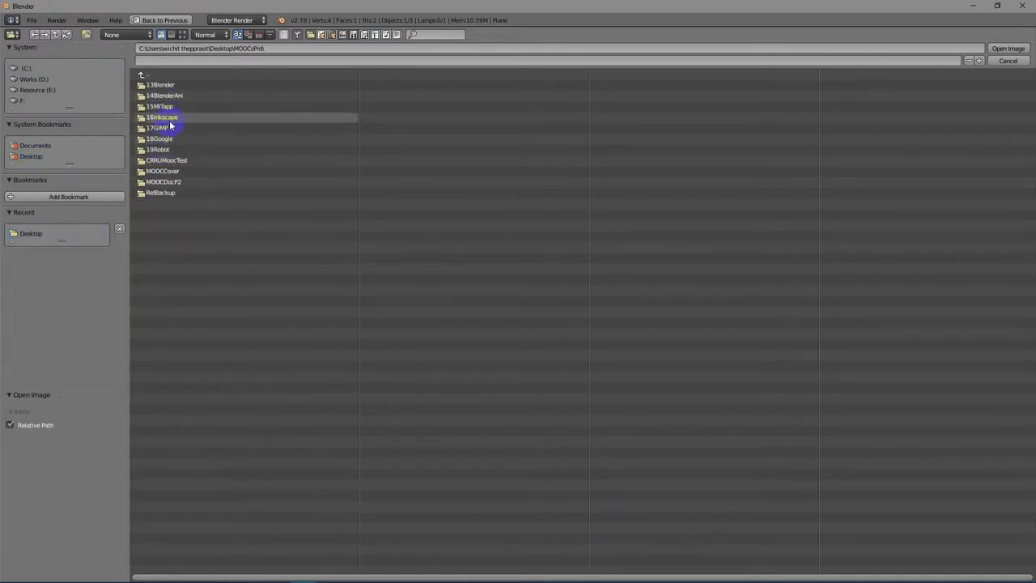
{"action": "left_click", "coordinate": [173, 85]}
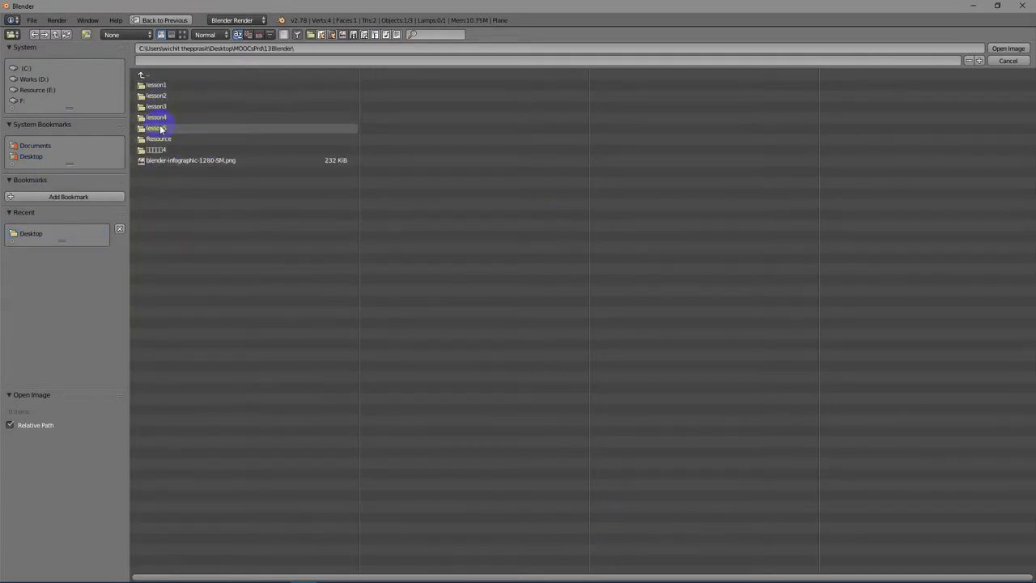
{"action": "left_click", "coordinate": [161, 119]}
{"action": "left_click", "coordinate": [163, 96]}
{"action": "left_click", "coordinate": [1008, 49]}
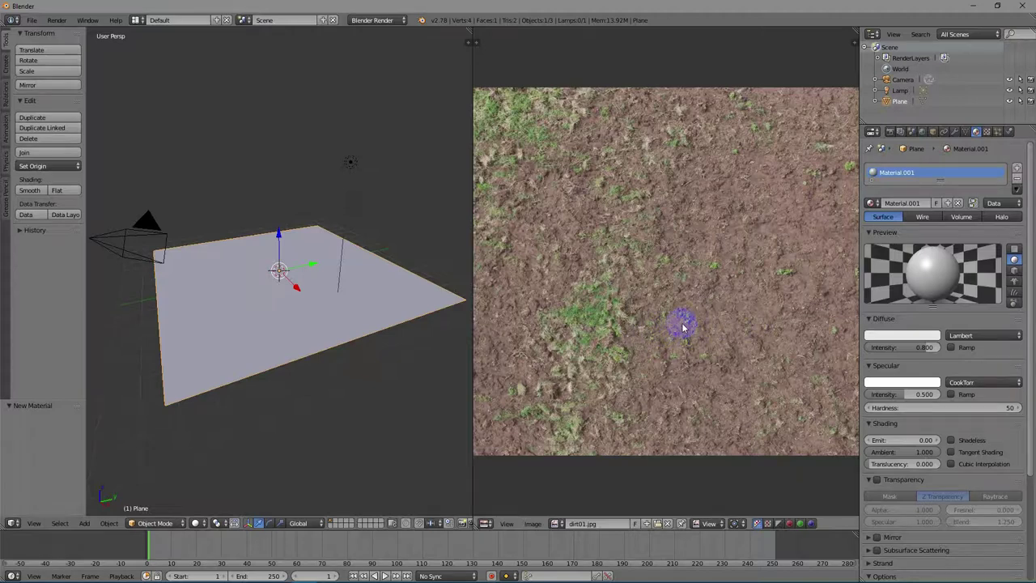
Put the plane in Edit Mode and unwrap its face onto the dirt image.
{"action": "key", "text": "Tab"}
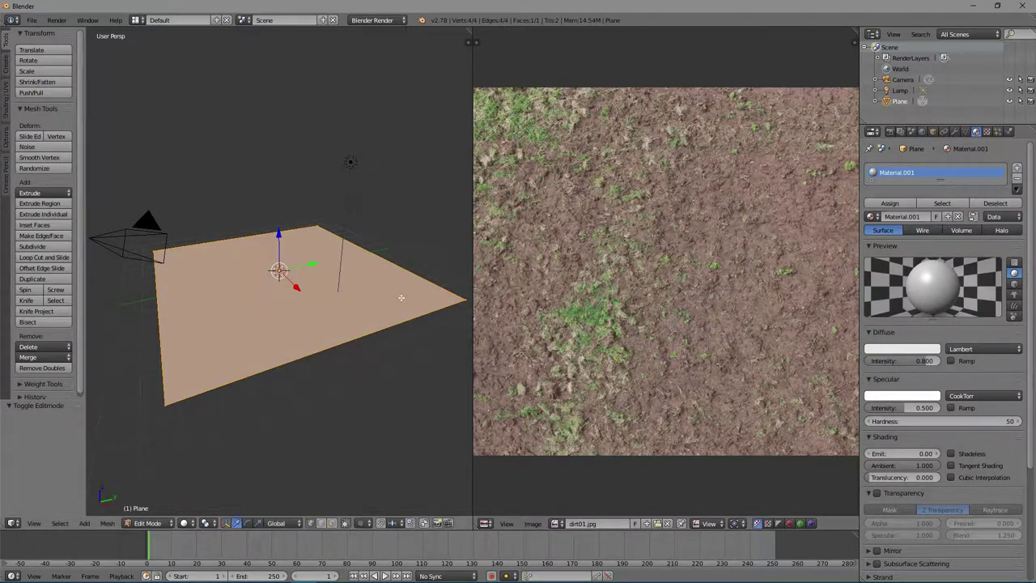
{"action": "key", "text": "u"}
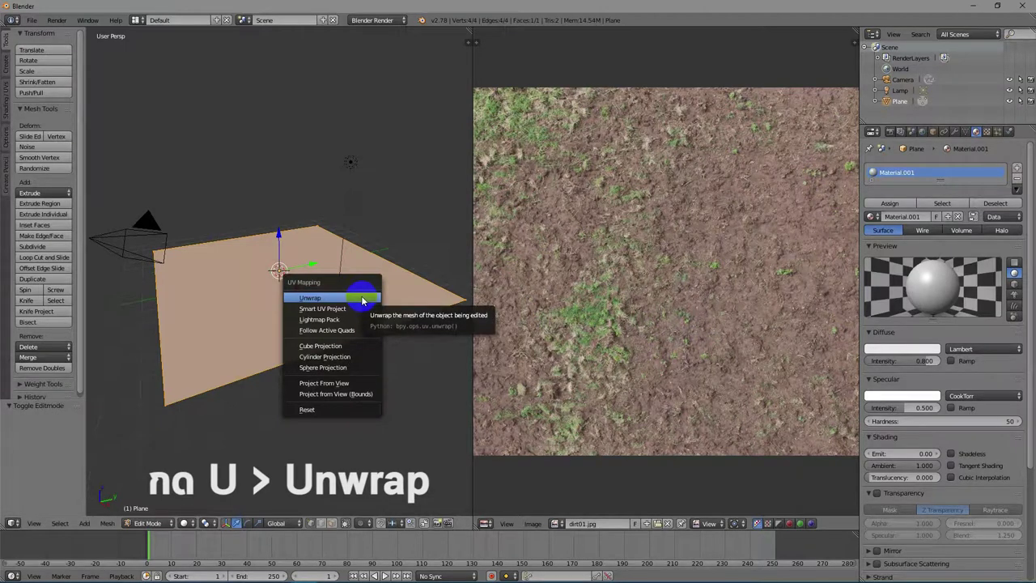
{"action": "left_click", "coordinate": [362, 300]}
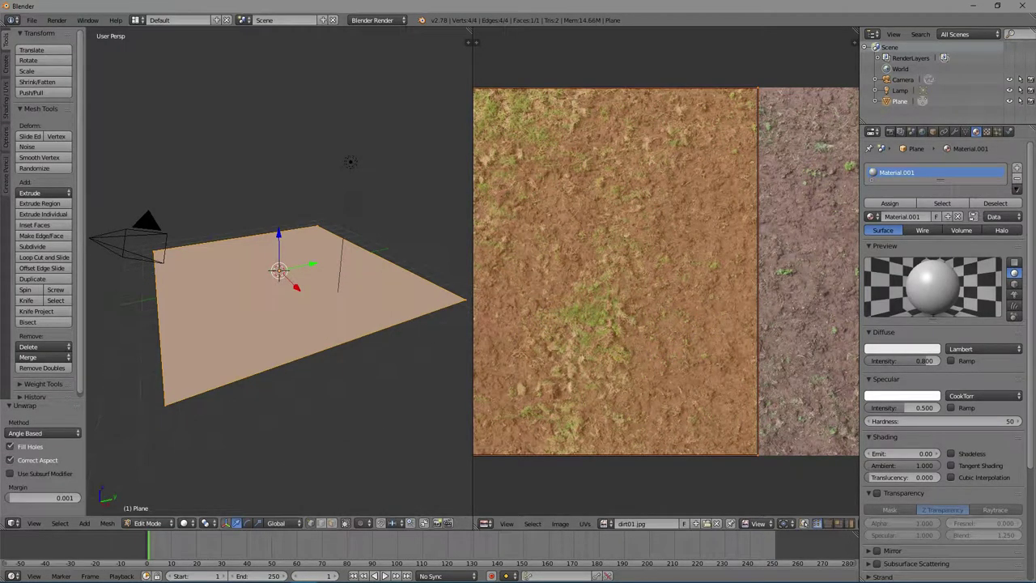
{"action": "scroll", "coordinate": [691, 346], "scroll_direction": "down", "scroll_amount": 1}
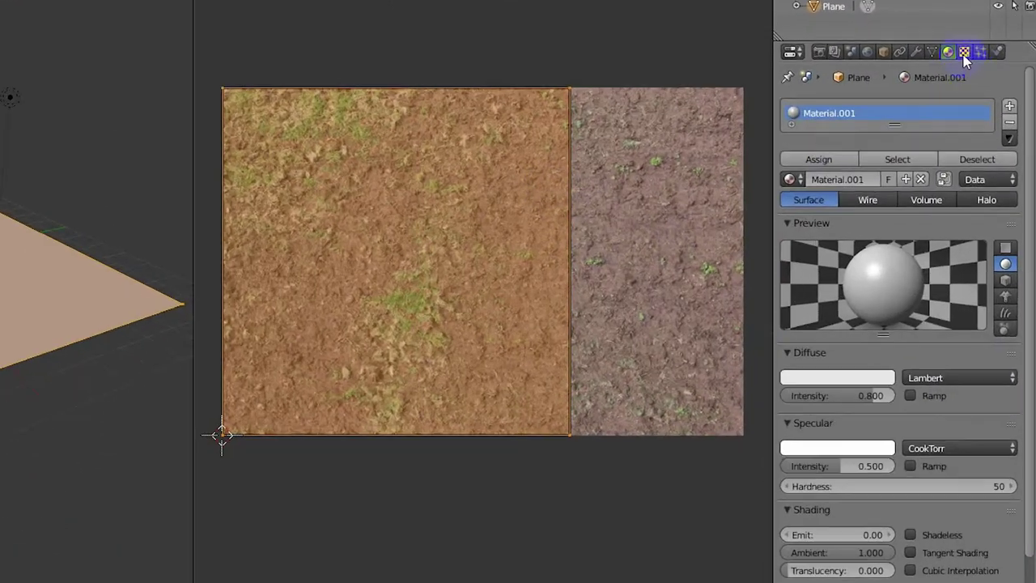
Add a new image texture using dirt01.jpg to the plane's material and set its preview to Material on a flat surface.
{"action": "left_click", "coordinate": [987, 131]}
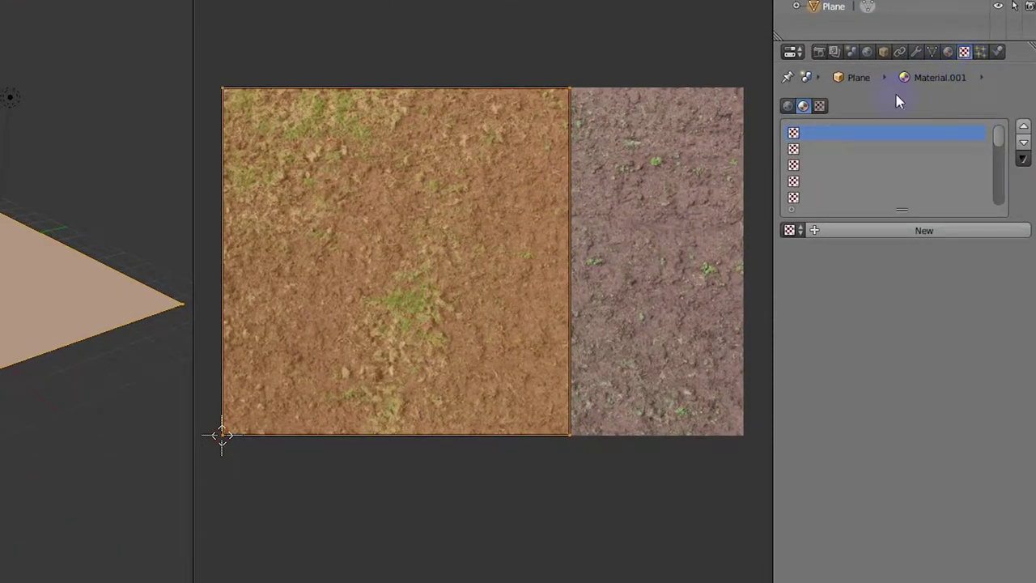
{"action": "left_click", "coordinate": [890, 228]}
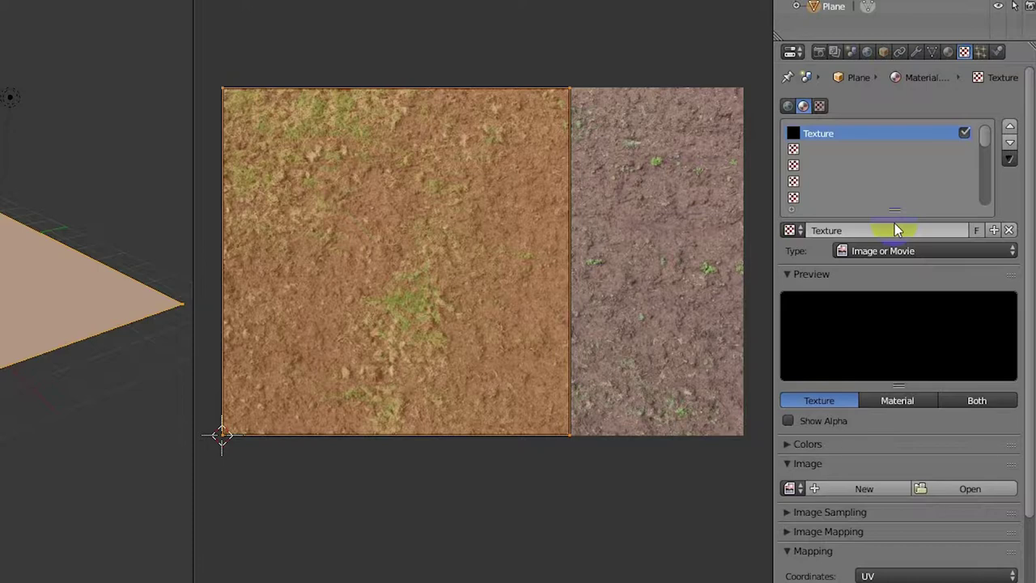
{"action": "left_click", "coordinate": [792, 230]}
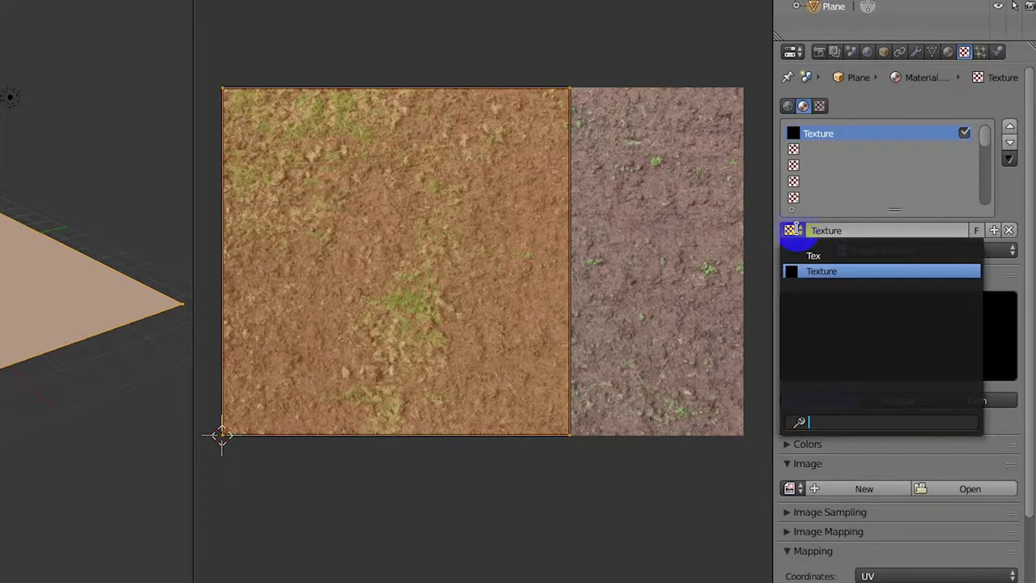
{"action": "left_click", "coordinate": [794, 232]}
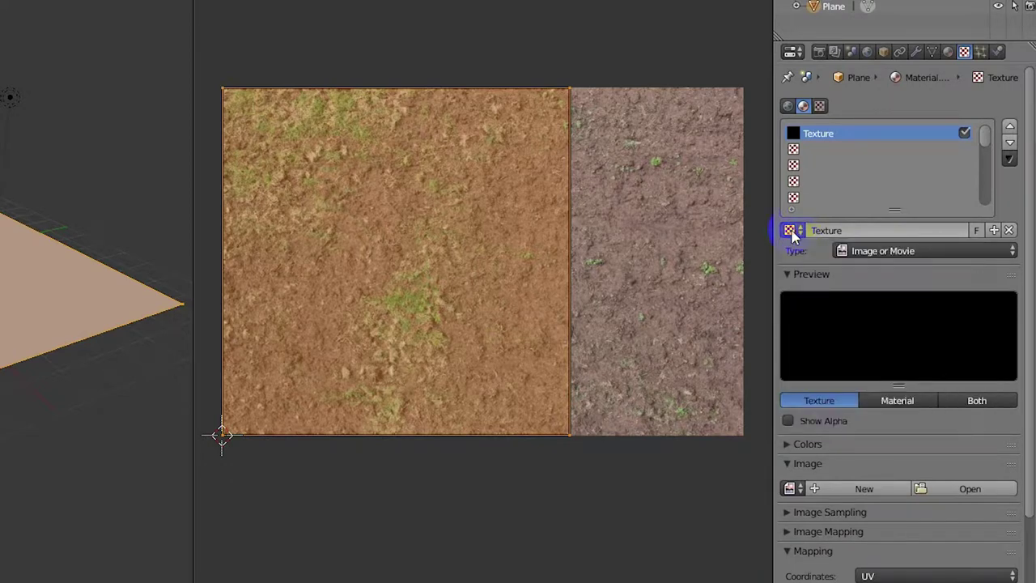
{"action": "left_click", "coordinate": [790, 489]}
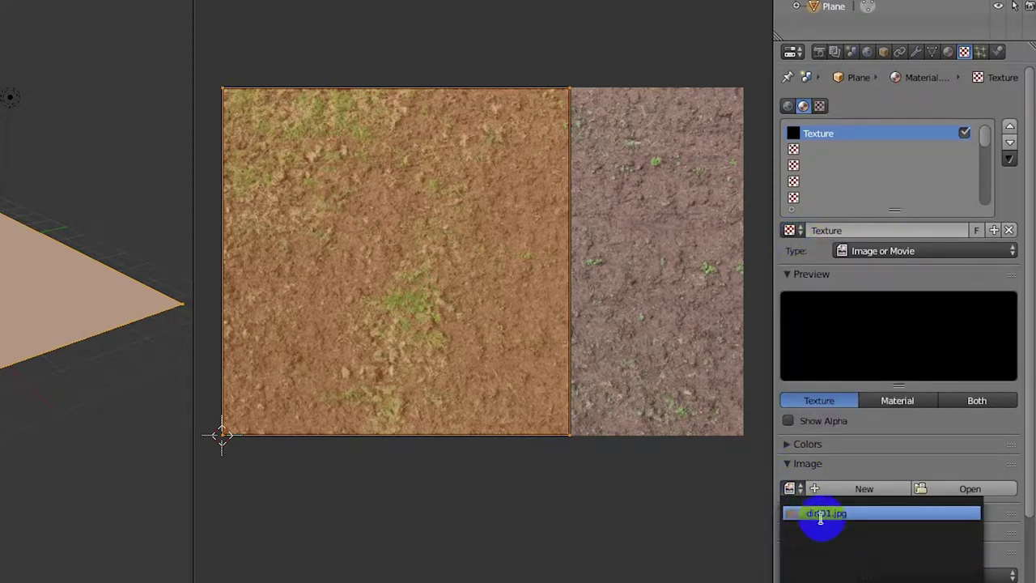
{"action": "left_click", "coordinate": [826, 517]}
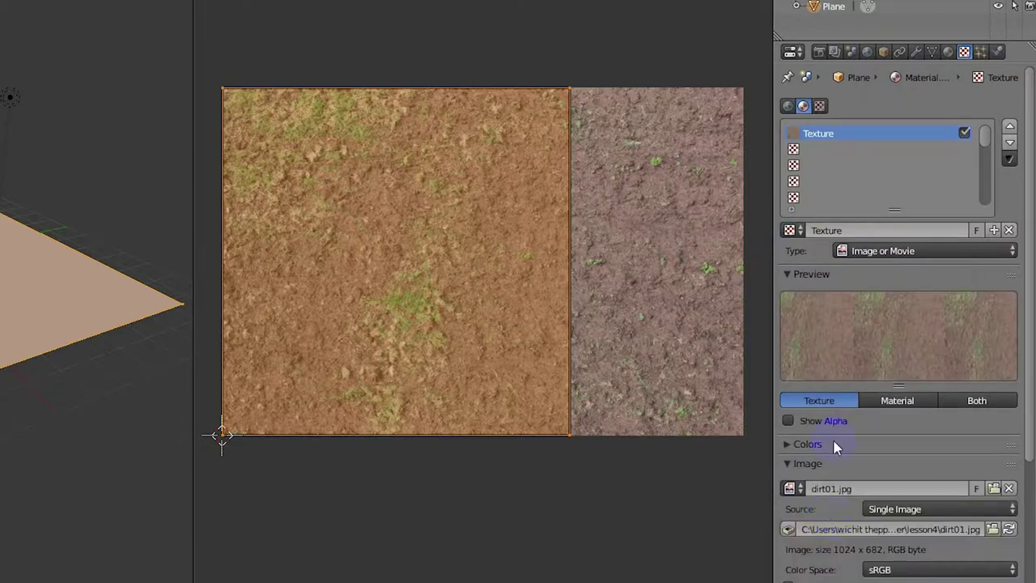
{"action": "left_click", "coordinate": [884, 401]}
{"action": "left_click", "coordinate": [1005, 299]}
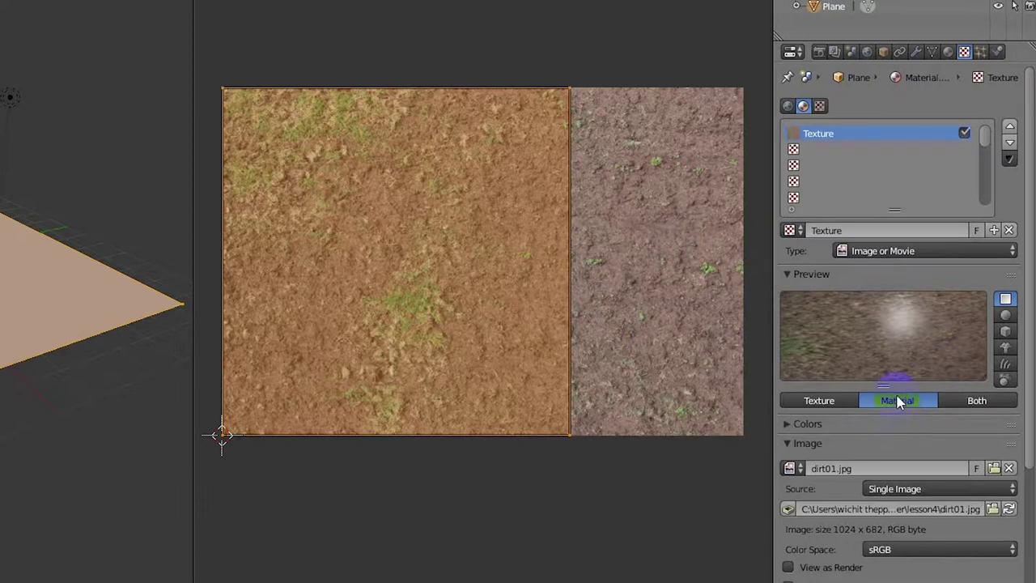
Enable the texture's Normal influence under Geometry and set it to about 1.354.
{"action": "scroll", "coordinate": [897, 400], "scroll_direction": "down", "scroll_amount": 1}
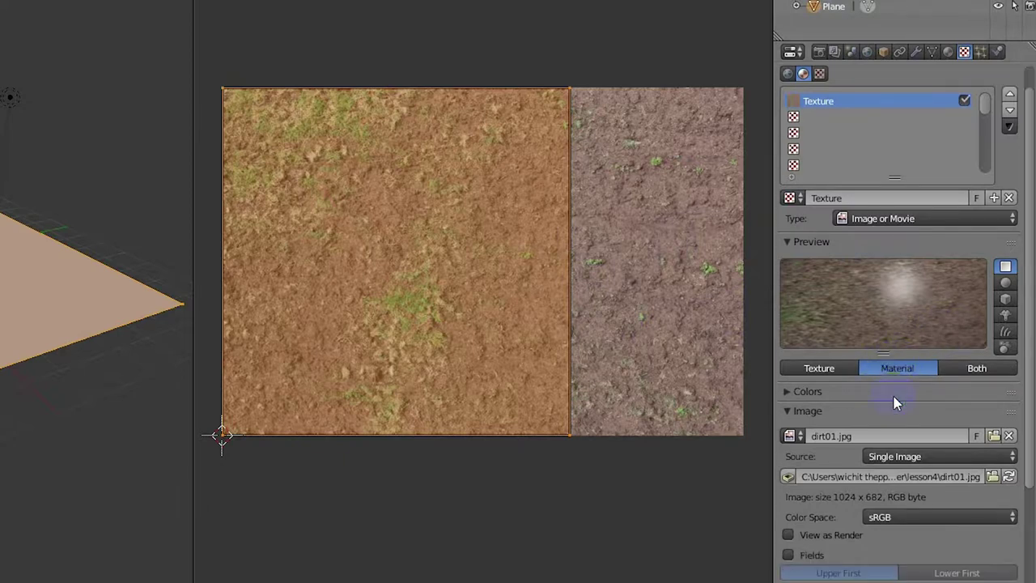
{"action": "scroll", "coordinate": [895, 403], "scroll_direction": "down", "scroll_amount": 2}
{"action": "scroll", "coordinate": [882, 345], "scroll_direction": "down", "scroll_amount": 1}
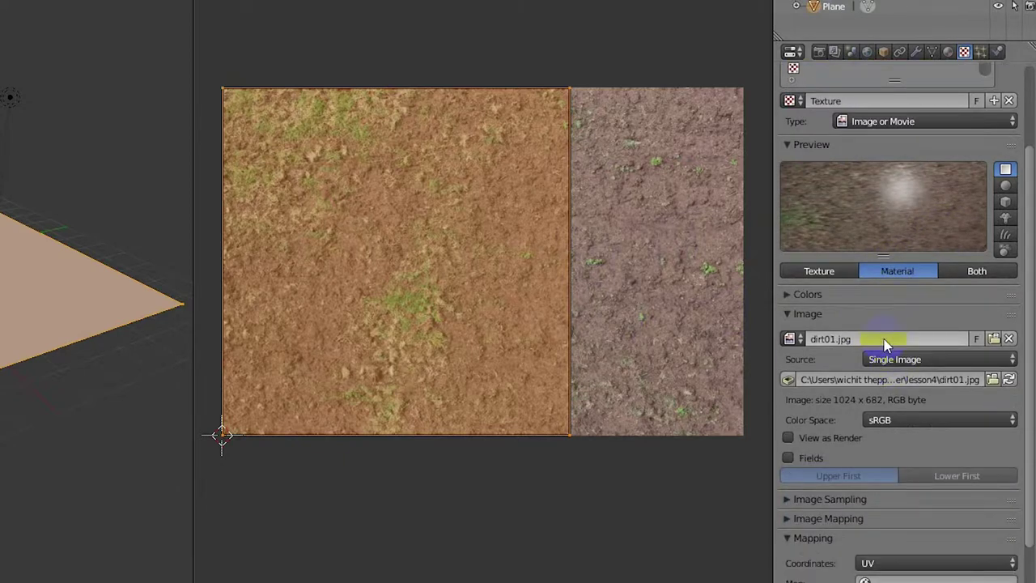
{"action": "scroll", "coordinate": [834, 372], "scroll_direction": "down", "scroll_amount": 9}
{"action": "left_click_drag", "start_coordinate": [766, 423], "coordinate": [792, 228]}
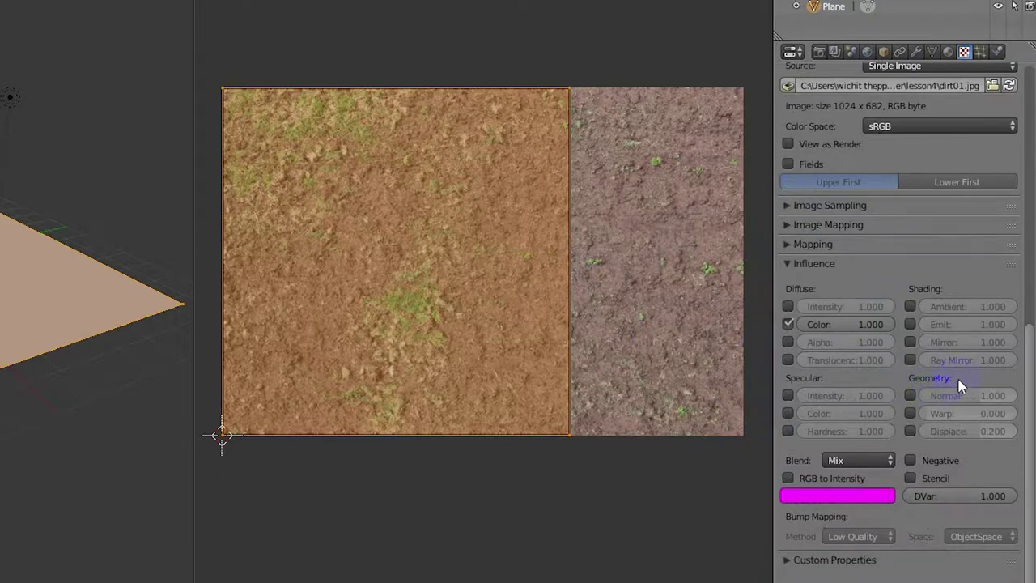
{"action": "left_click", "coordinate": [910, 395]}
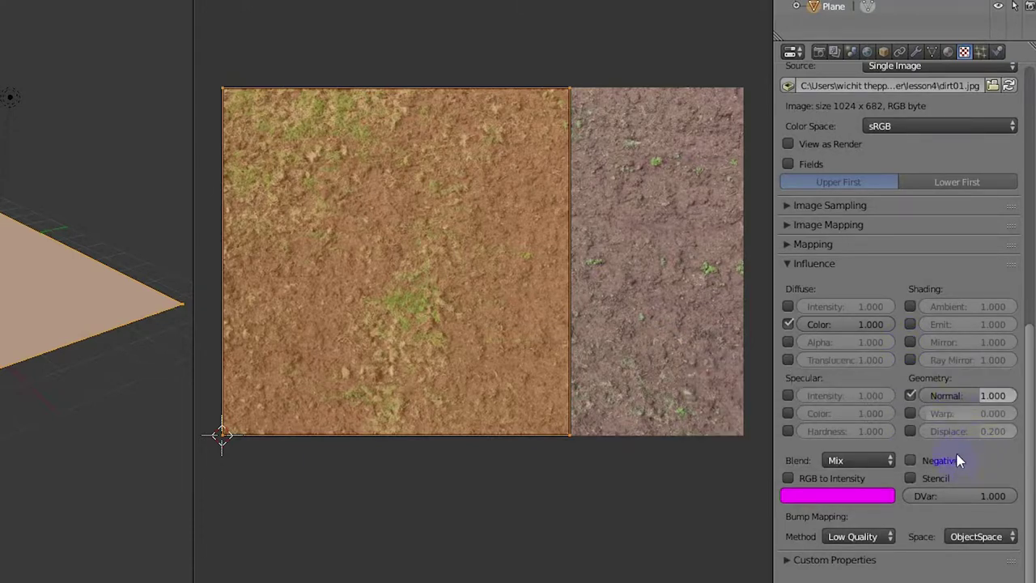
{"action": "left_click", "coordinate": [980, 394]}
{"action": "left_click_drag", "start_coordinate": [981, 395], "coordinate": [988, 394]}
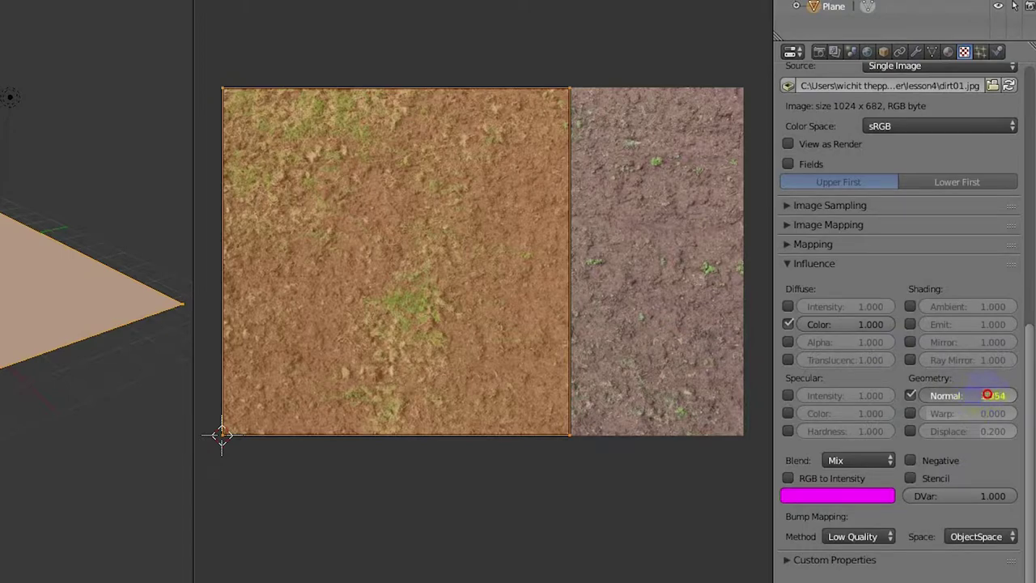
Collapse the Image settings and compare the Texture and Material previews against the Normal influence to examine the bump effect.
{"action": "scroll", "coordinate": [885, 430], "scroll_direction": "up", "scroll_amount": 9}
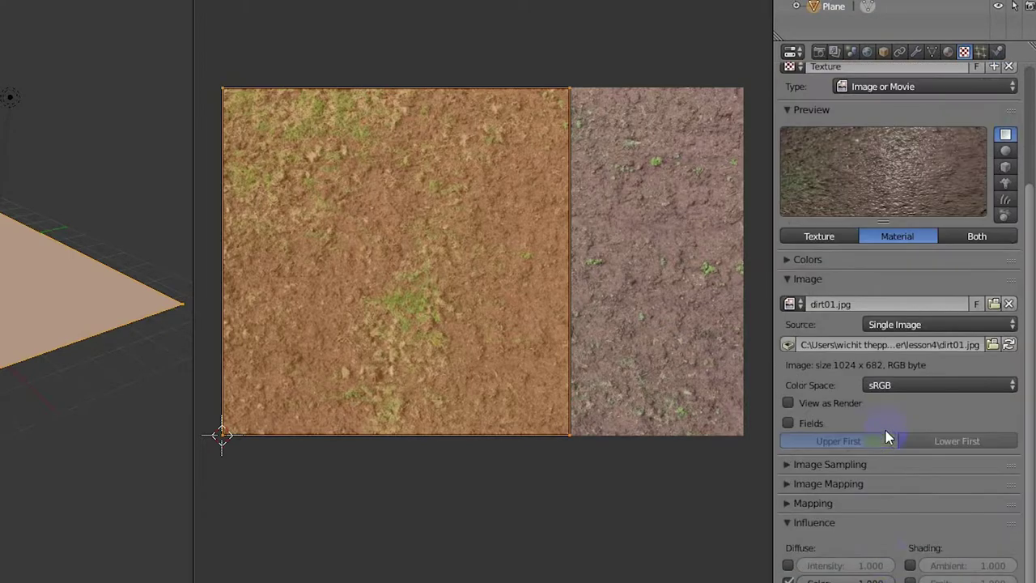
{"action": "scroll", "coordinate": [903, 267], "scroll_direction": "down", "scroll_amount": 1}
{"action": "left_click", "coordinate": [786, 278]}
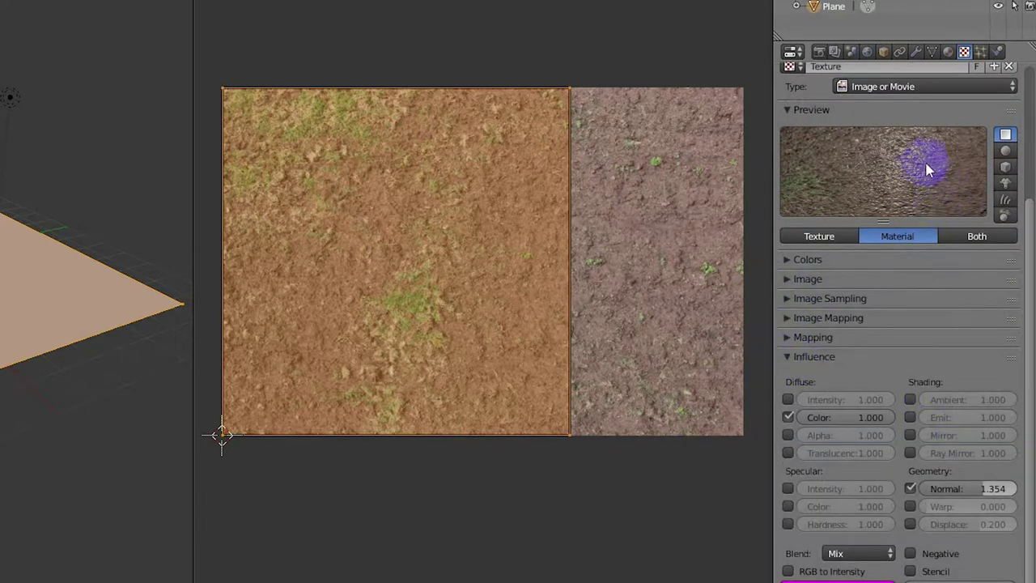
{"action": "left_click", "coordinate": [829, 247]}
{"action": "left_click", "coordinate": [898, 238]}
{"action": "left_click", "coordinate": [983, 490]}
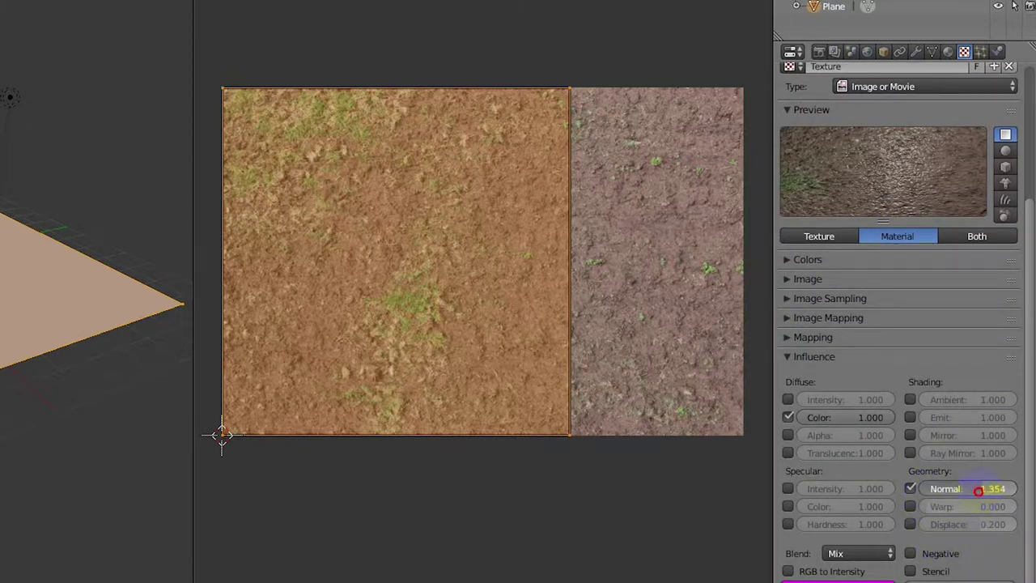
{"action": "mouse_move", "coordinate": [979, 491]}
{"action": "left_mouse_down"}
{"action": "mouse_move", "coordinate": [966, 499]}
{"action": "mouse_move", "coordinate": [981, 504]}
{"action": "left_mouse_up"}
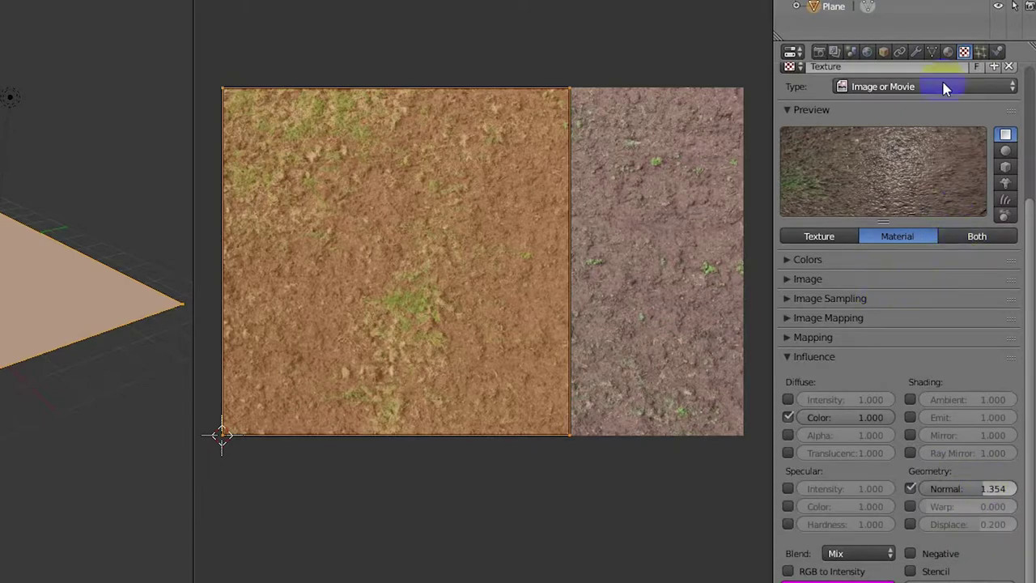
Set the Specular intensity of the plane's material to 0.
{"action": "left_click", "coordinate": [948, 52]}
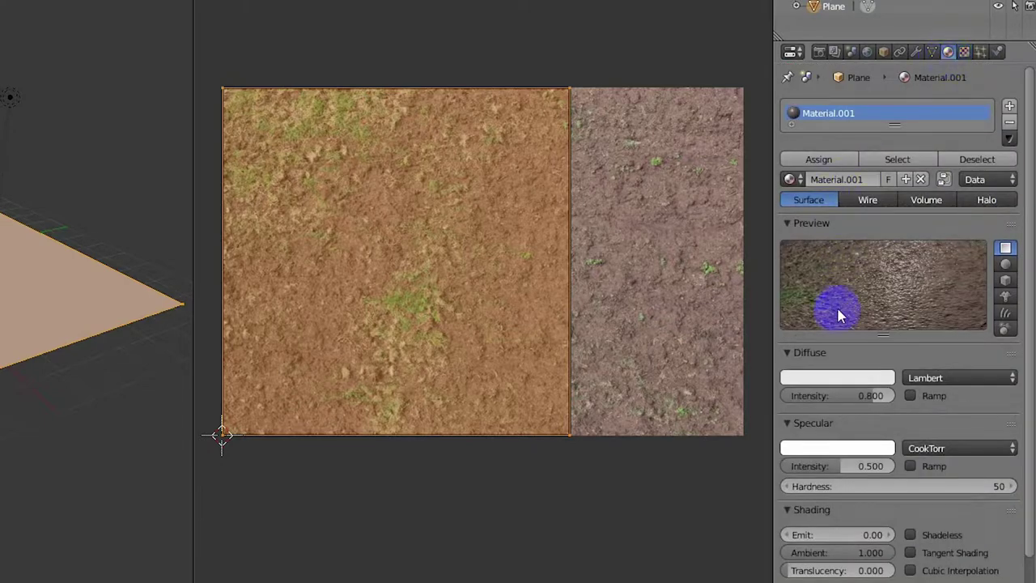
{"action": "left_click", "coordinate": [843, 463]}
{"action": "mouse_move", "coordinate": [842, 463]}
{"action": "left_mouse_down"}
{"action": "mouse_move", "coordinate": [838, 450]}
{"action": "mouse_move", "coordinate": [858, 451]}
{"action": "mouse_move", "coordinate": [670, 458]}
{"action": "left_mouse_up"}
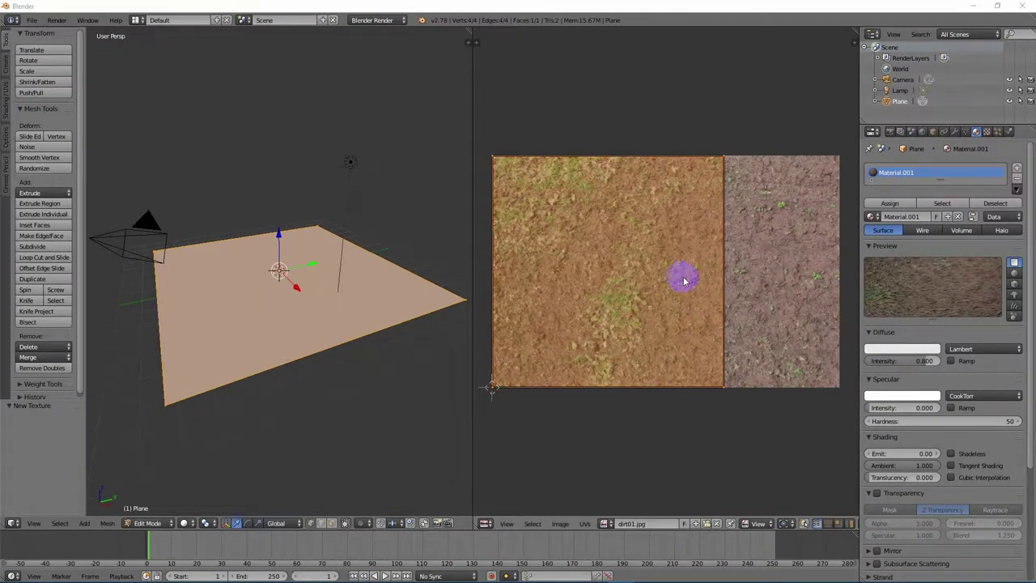
Render the textured plane to check its look, and merge the image editor area into the 3D view.
{"action": "key", "text": "F12"}
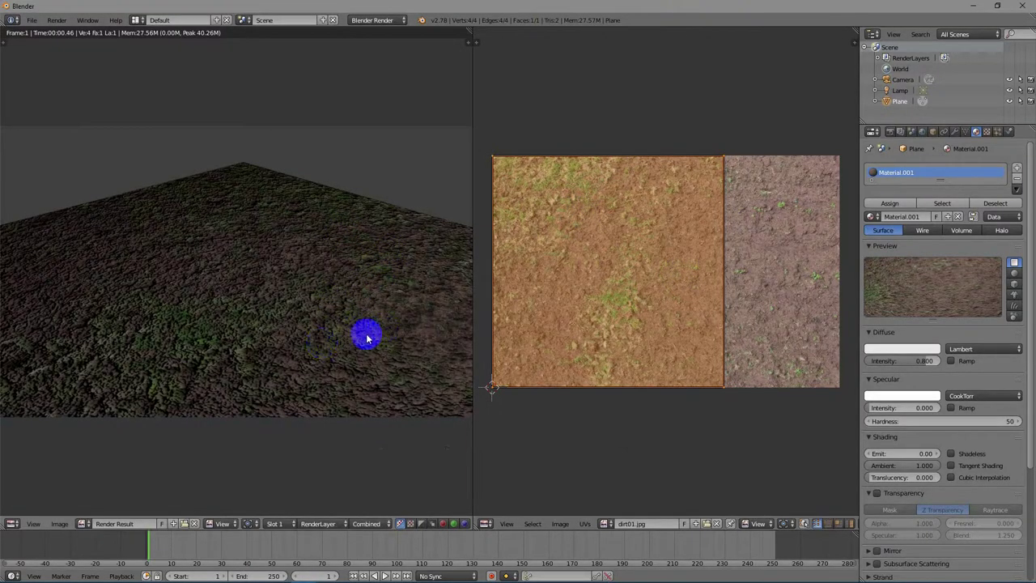
{"action": "key", "text": "Escape"}
{"action": "left_click_drag", "start_coordinate": [467, 40], "coordinate": [555, 45]}
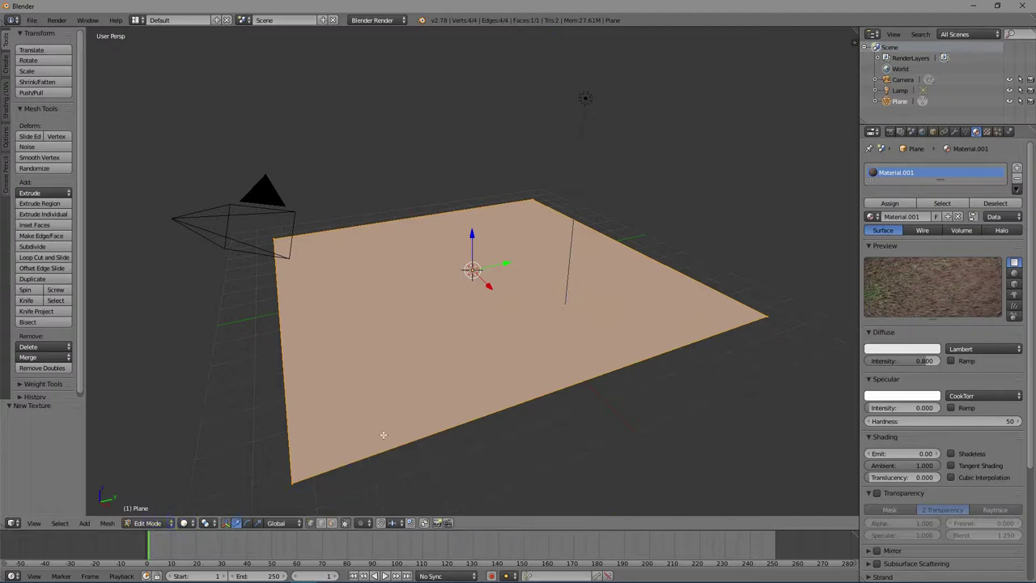
Return the plane to Object Mode and set the viewport shading to Material.
{"action": "key", "text": "Tab"}
{"action": "left_click", "coordinate": [168, 523]}
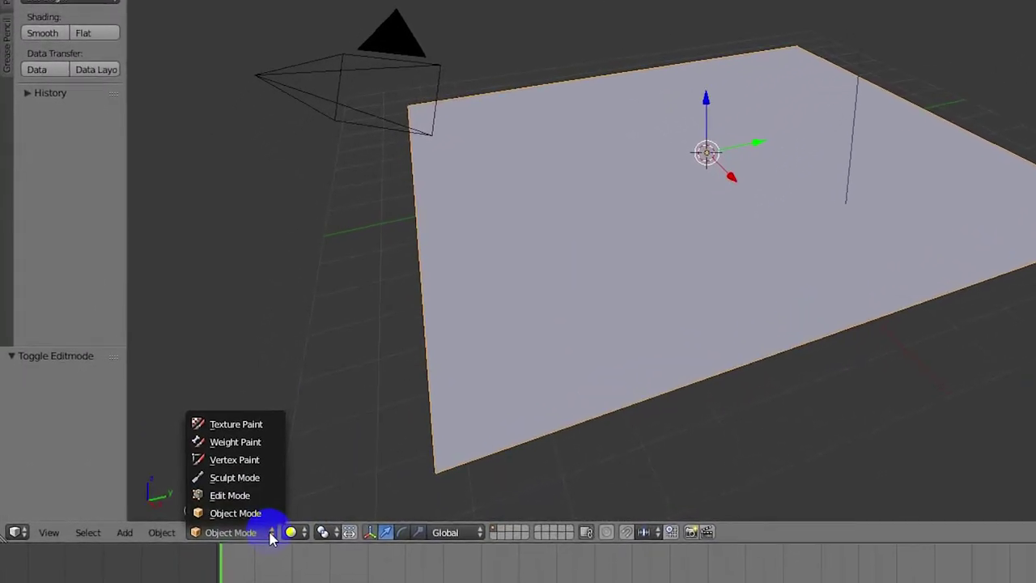
{"action": "left_click", "coordinate": [294, 532]}
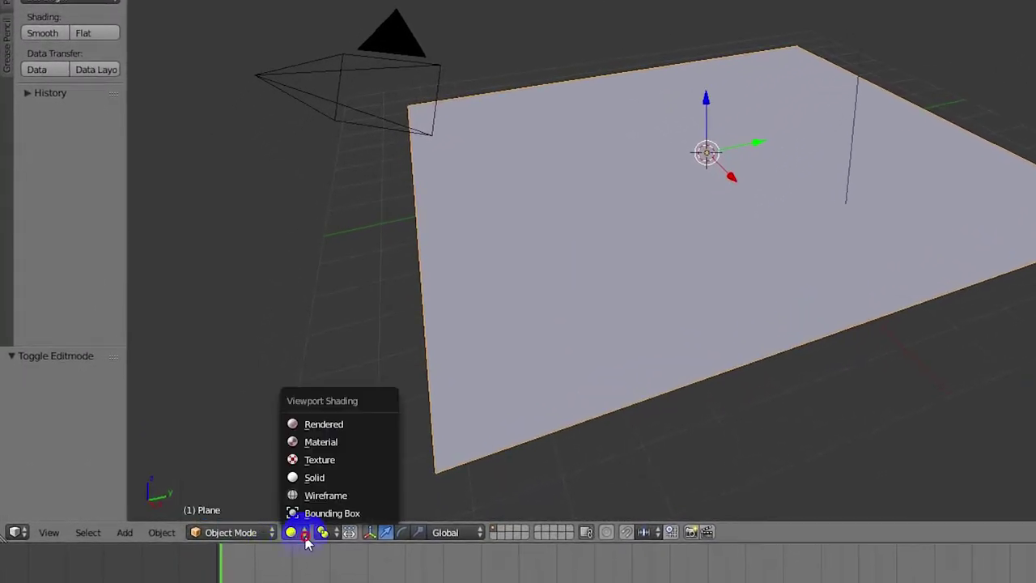
{"action": "left_click", "coordinate": [351, 444]}
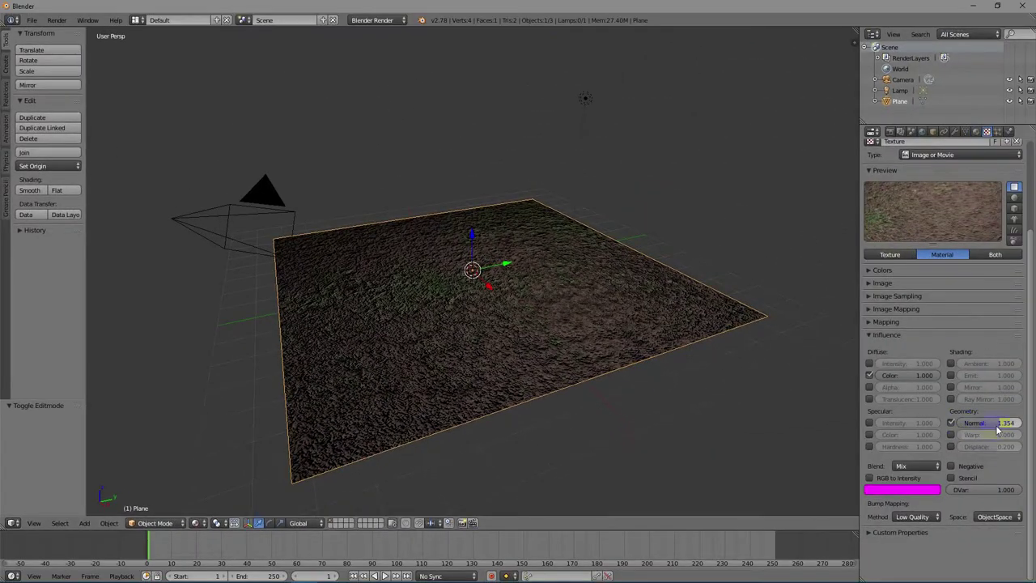
Lower the dirt texture's Normal influence to about 0.381 and render the plane to check the bump.
{"action": "left_click", "coordinate": [1000, 423]}
{"action": "type", "text": "0.735"}
{"action": "key", "text": "Return"}
{"action": "left_click_drag", "start_coordinate": [987, 422], "coordinate": [989, 428]}
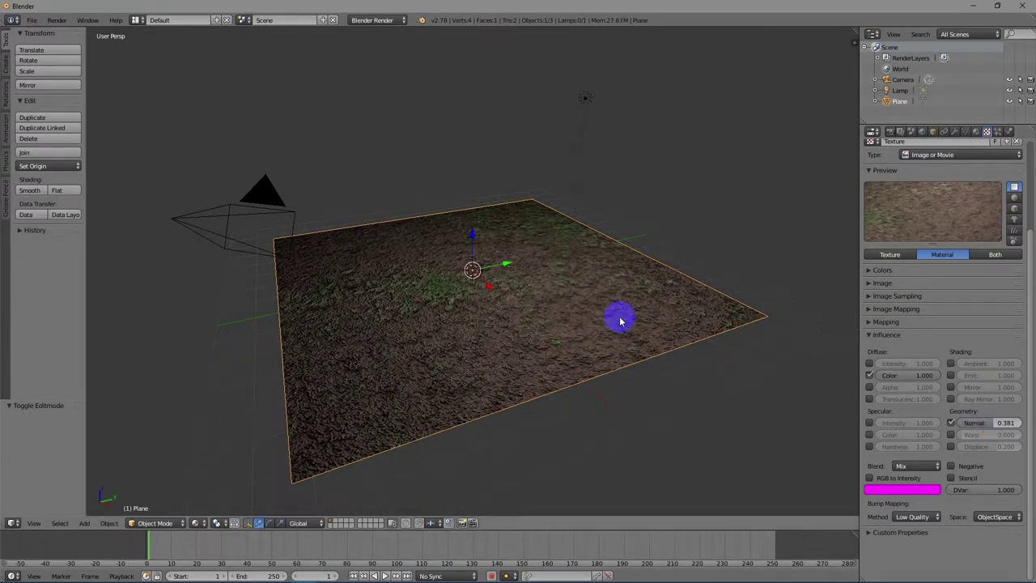
{"action": "key", "text": "F12"}
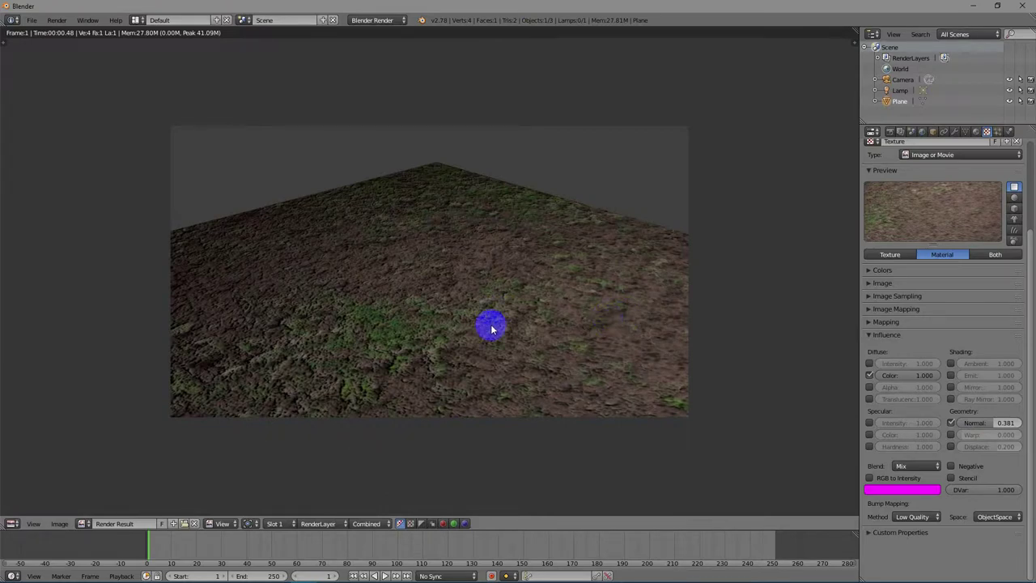
{"action": "key", "text": "Escape"}
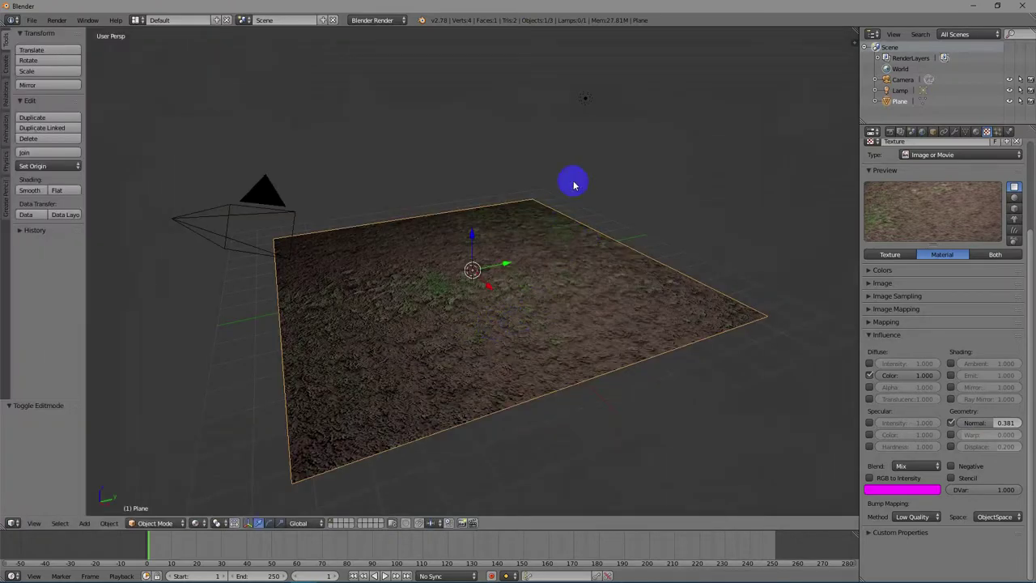
Duplicate the lamp to about (-2.870, -6.827, -0.266) from it, and duplicate that copy by a further (1.338, 4.656, 1.319) or so.
{"action": "right_click", "coordinate": [586, 98]}
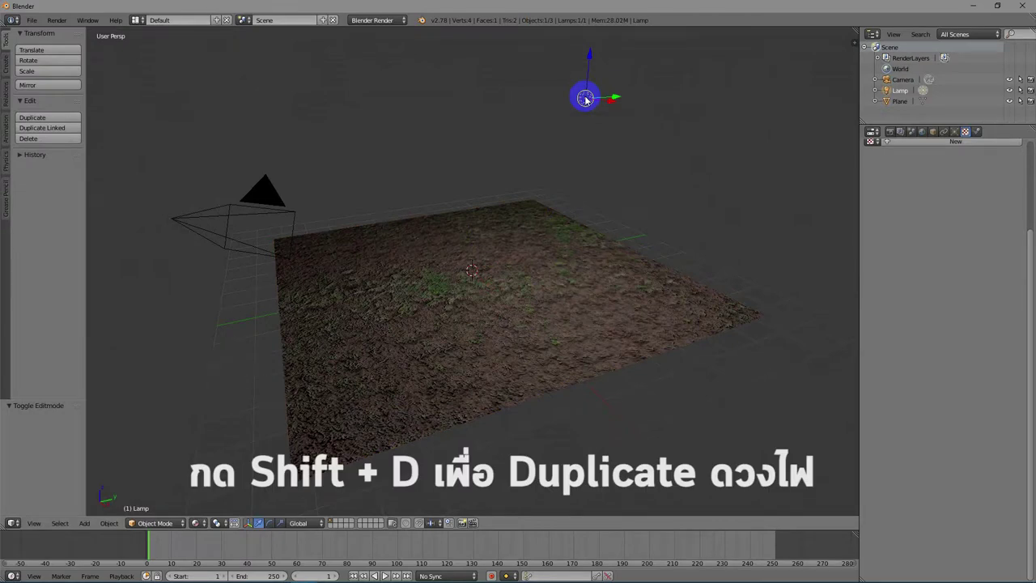
{"action": "key", "text": "shift+d"}
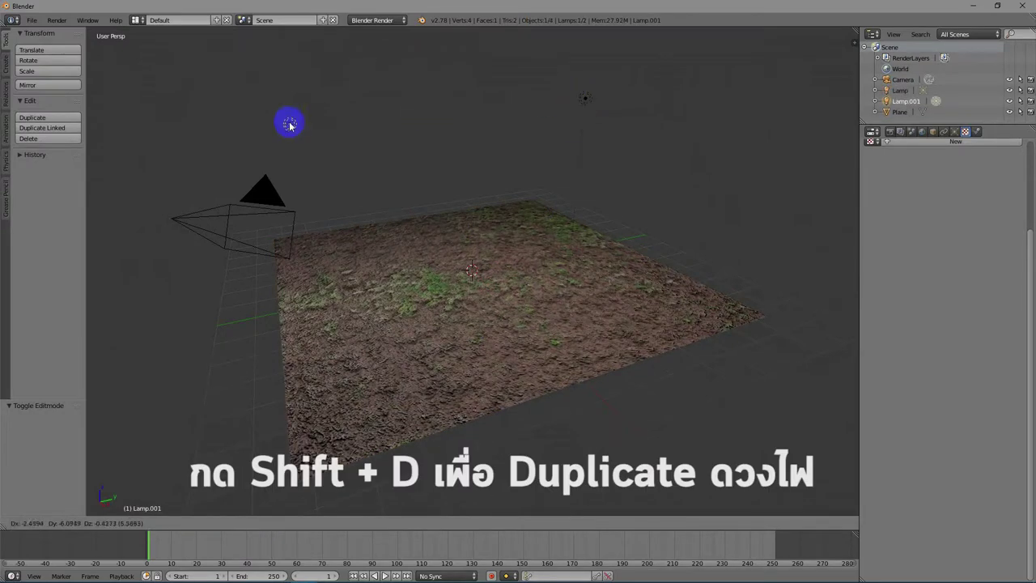
{"action": "left_click", "coordinate": [251, 117]}
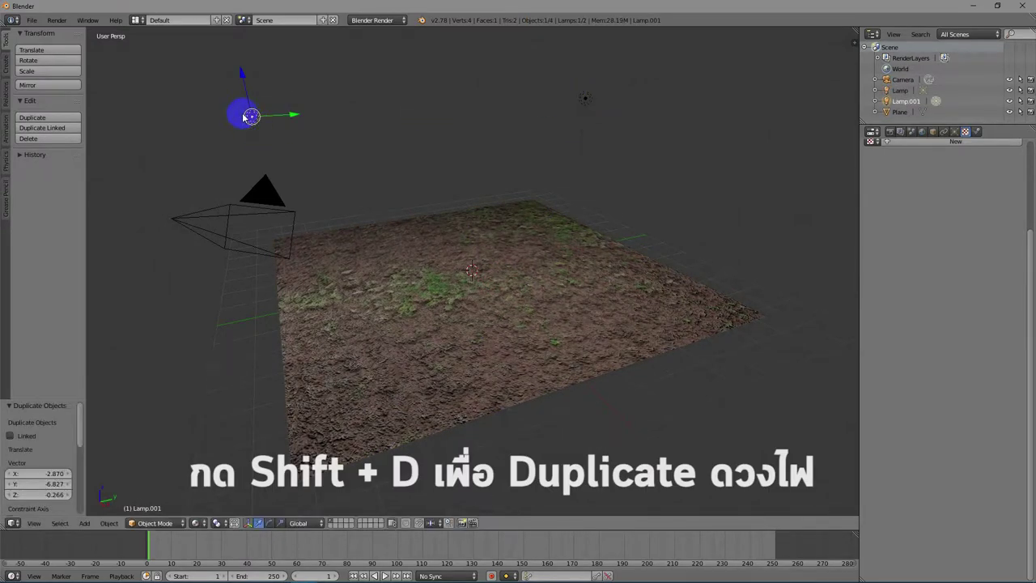
{"action": "key", "text": "shift+d"}
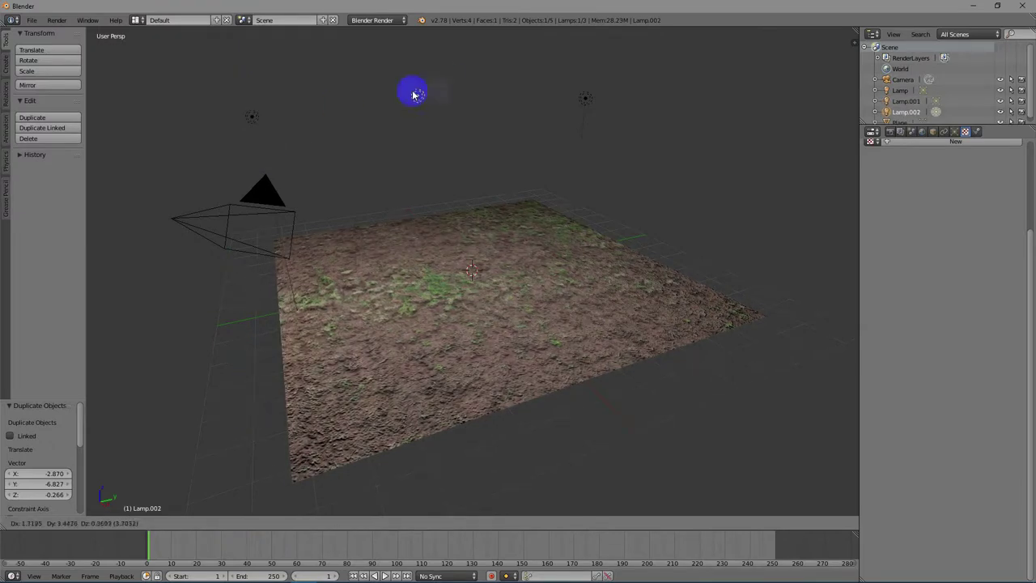
{"action": "left_click", "coordinate": [459, 47]}
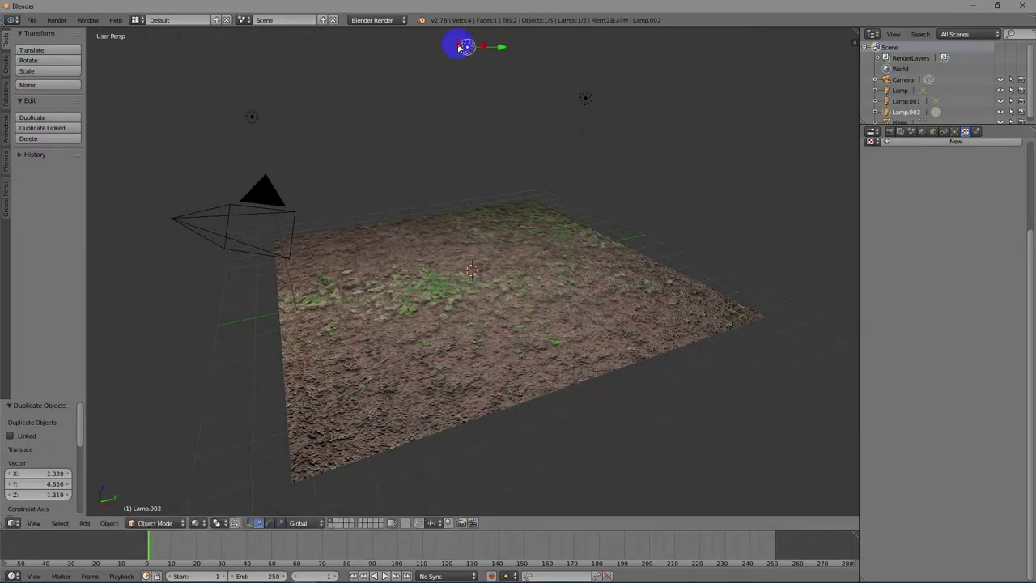
{"action": "scroll", "coordinate": [585, 329], "scroll_direction": "up", "scroll_amount": 2}
{"action": "scroll", "coordinate": [586, 332], "scroll_direction": "down", "scroll_amount": 2}
{"action": "scroll", "coordinate": [581, 329], "scroll_direction": "up", "scroll_amount": 2}
{"action": "scroll", "coordinate": [583, 329], "scroll_direction": "down", "scroll_amount": 2}
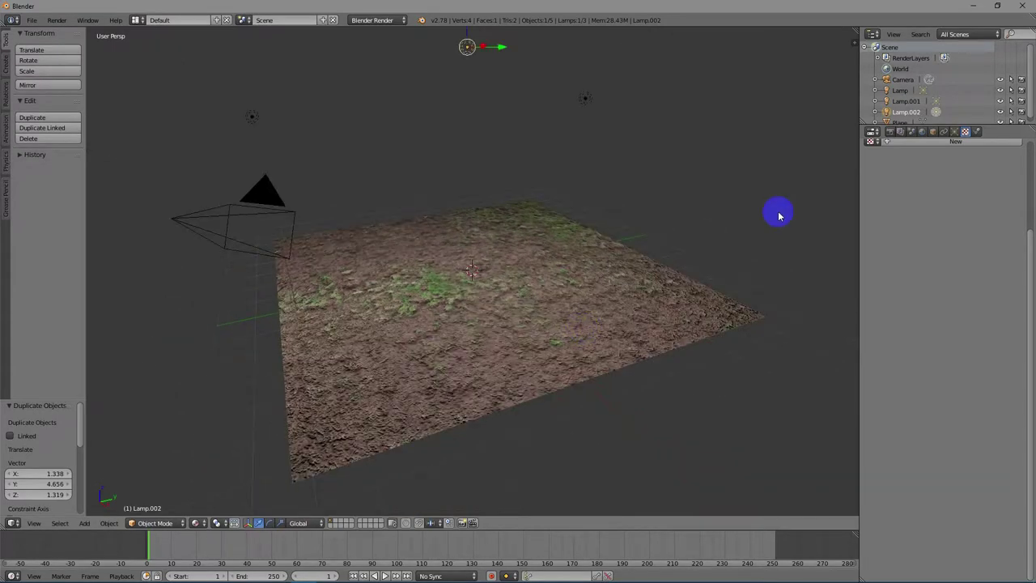
Select the ground plane, set its texture's Normal influence to about 0.027 and render the result.
{"action": "right_click", "coordinate": [537, 297]}
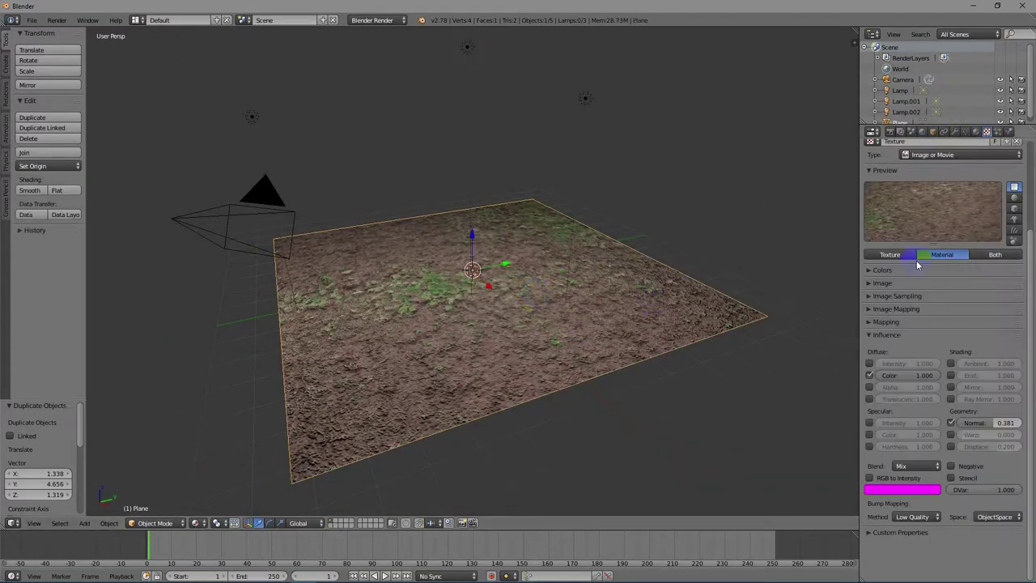
{"action": "left_click", "coordinate": [994, 422]}
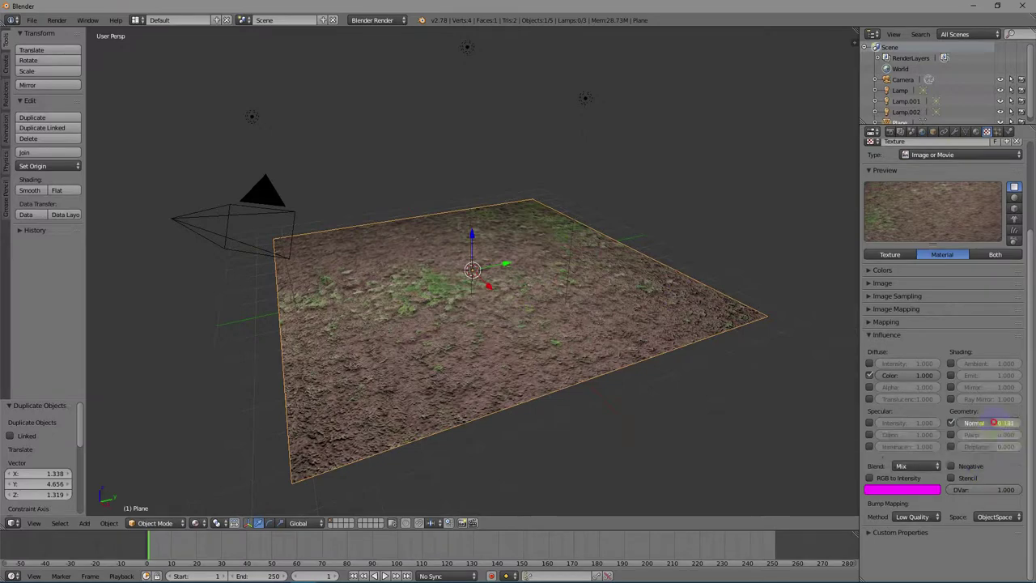
{"action": "left_click_drag", "start_coordinate": [998, 422], "coordinate": [994, 423]}
{"action": "key", "text": "F12"}
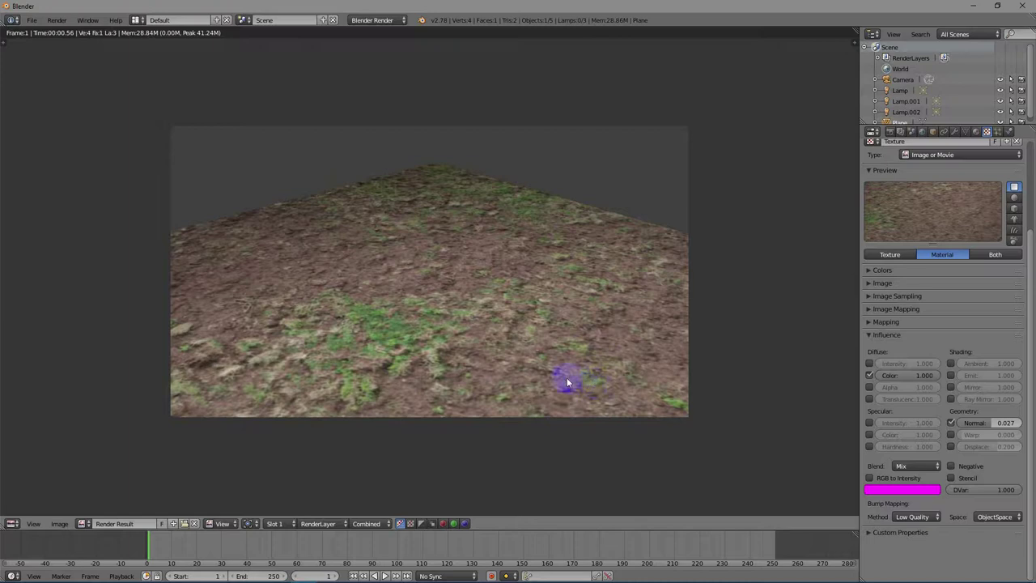
{"action": "key", "text": "Escape"}
Set the dirt texture's Normal influence to about 0.204 and render the ground again.
{"action": "mouse_move", "coordinate": [989, 427]}
{"action": "left_mouse_down"}
{"action": "mouse_move", "coordinate": [975, 425]}
{"action": "mouse_move", "coordinate": [986, 426]}
{"action": "left_mouse_up"}
{"action": "left_click", "coordinate": [989, 423]}
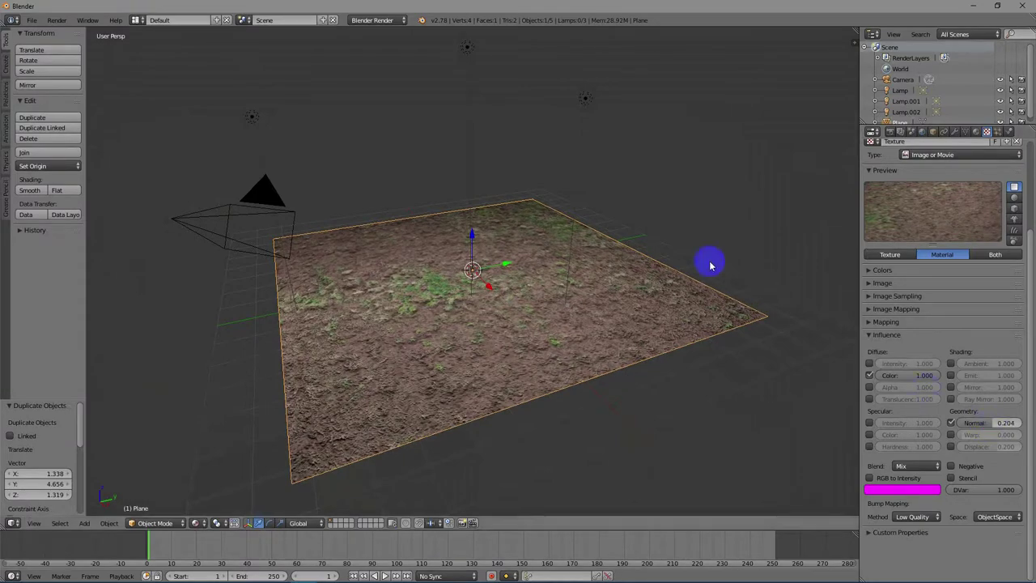
{"action": "key", "text": "F12"}
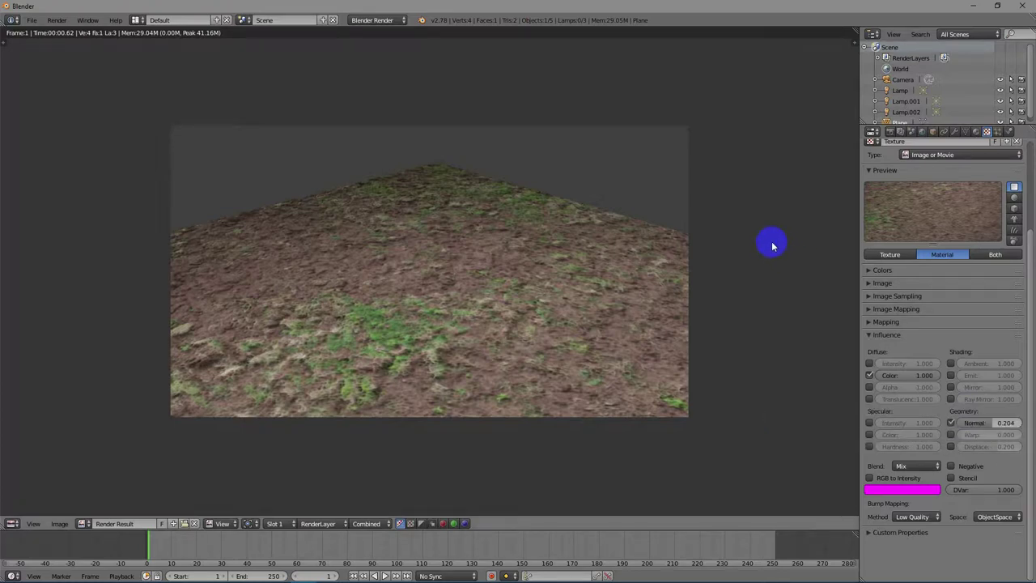
{"action": "key", "text": "Escape"}
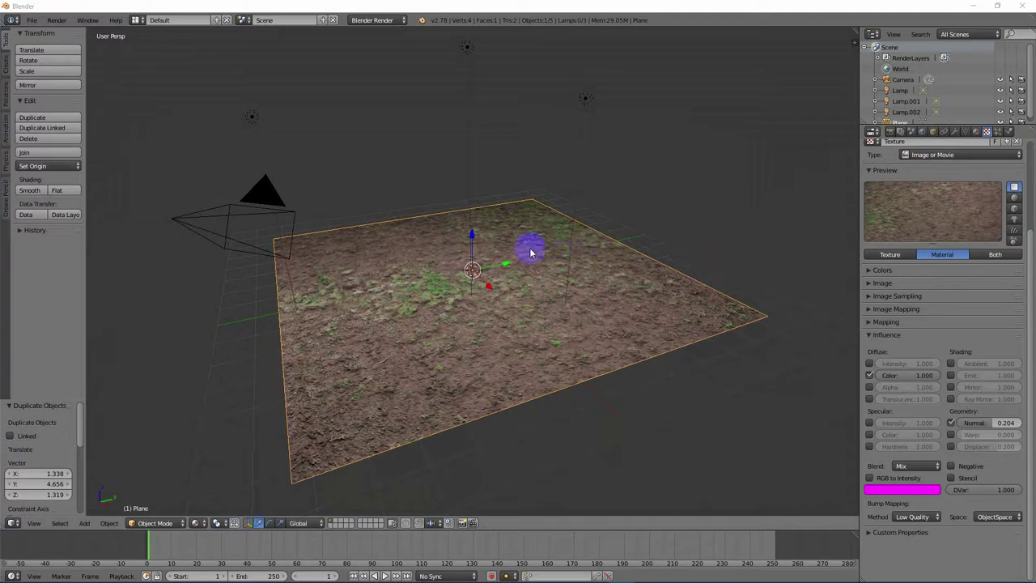
Start a new file with the default startup scene and delete its cube.
{"action": "left_click", "coordinate": [31, 20]}
{"action": "left_click", "coordinate": [32, 20]}
{"action": "left_click", "coordinate": [32, 19]}
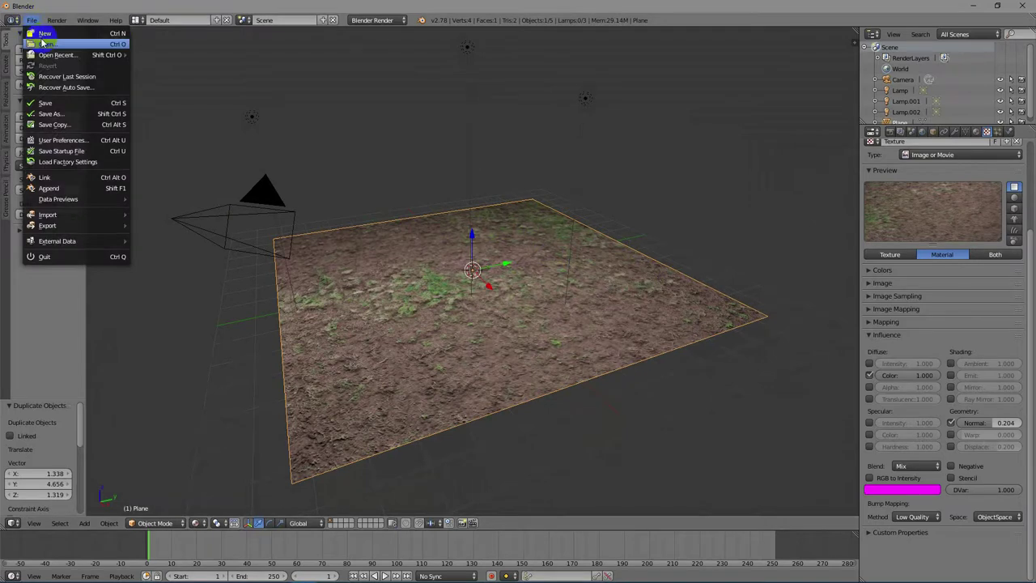
{"action": "left_click", "coordinate": [44, 33]}
{"action": "left_click", "coordinate": [45, 38]}
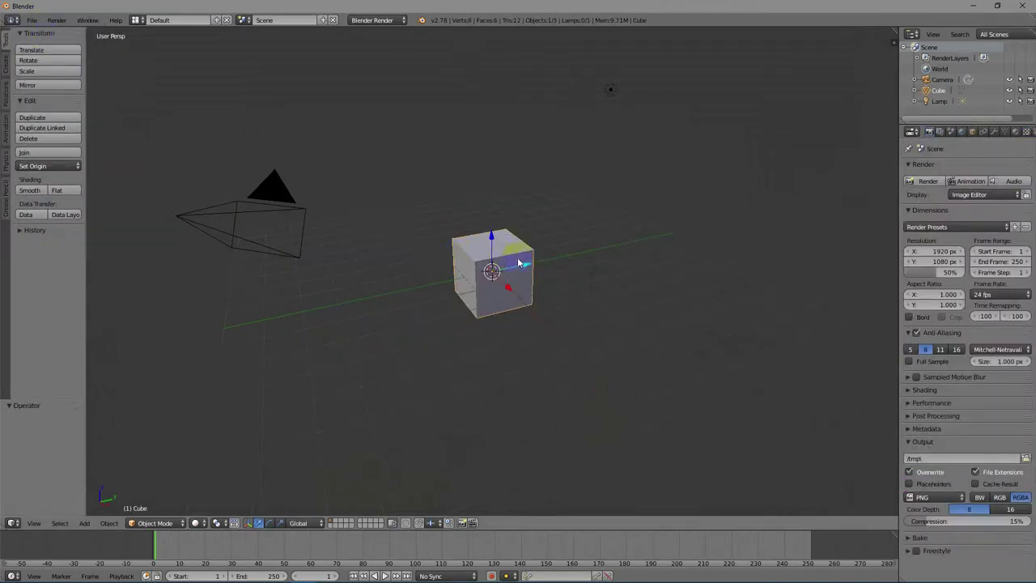
{"action": "key", "text": "Delete"}
{"action": "left_click", "coordinate": [492, 259]}
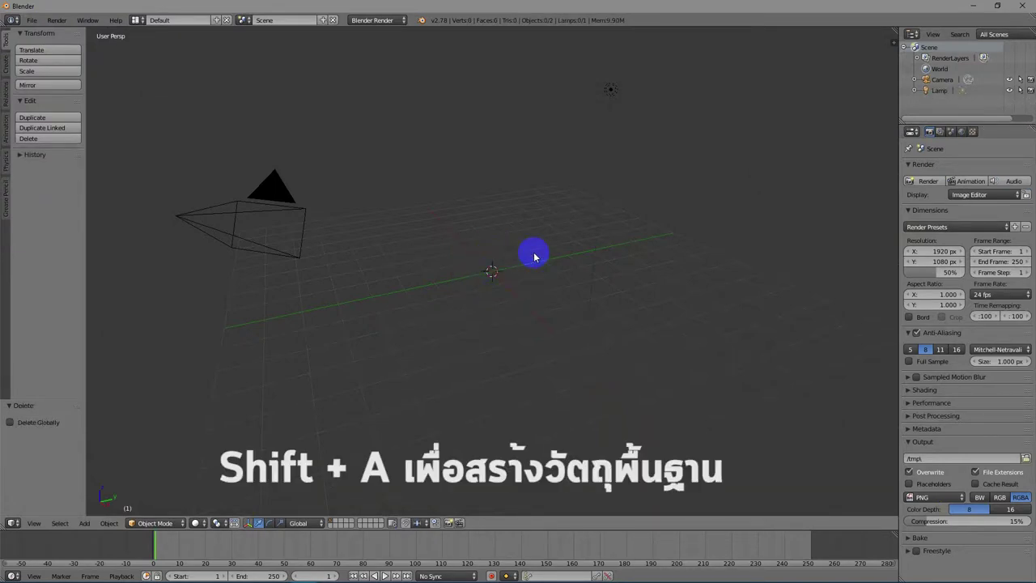
Add a mesh plane at the origin and scale it up by a factor of about 7.26.
{"action": "key", "text": "shift+a"}
{"action": "mouse_move", "coordinate": [534, 257]}
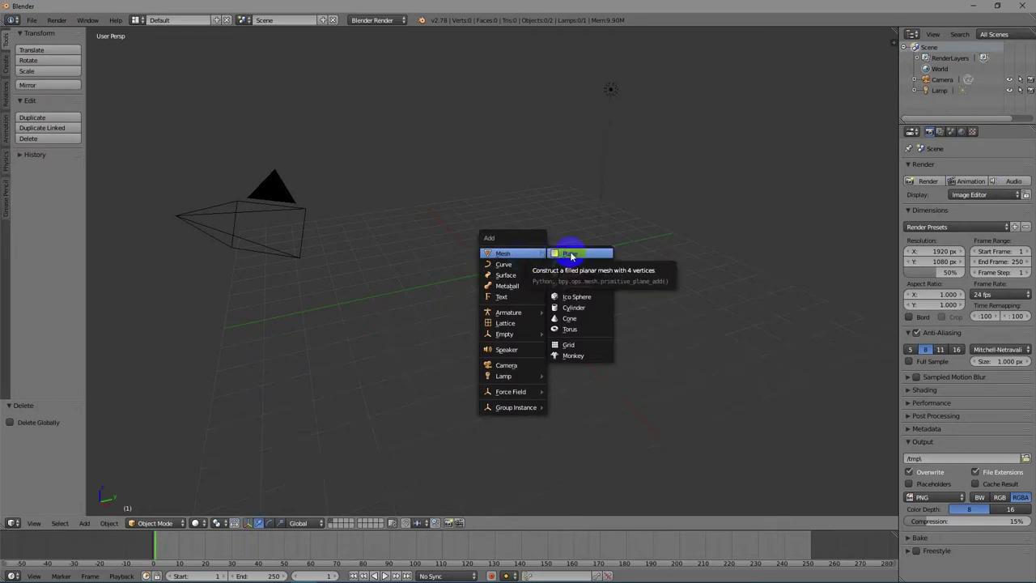
{"action": "left_click", "coordinate": [570, 254]}
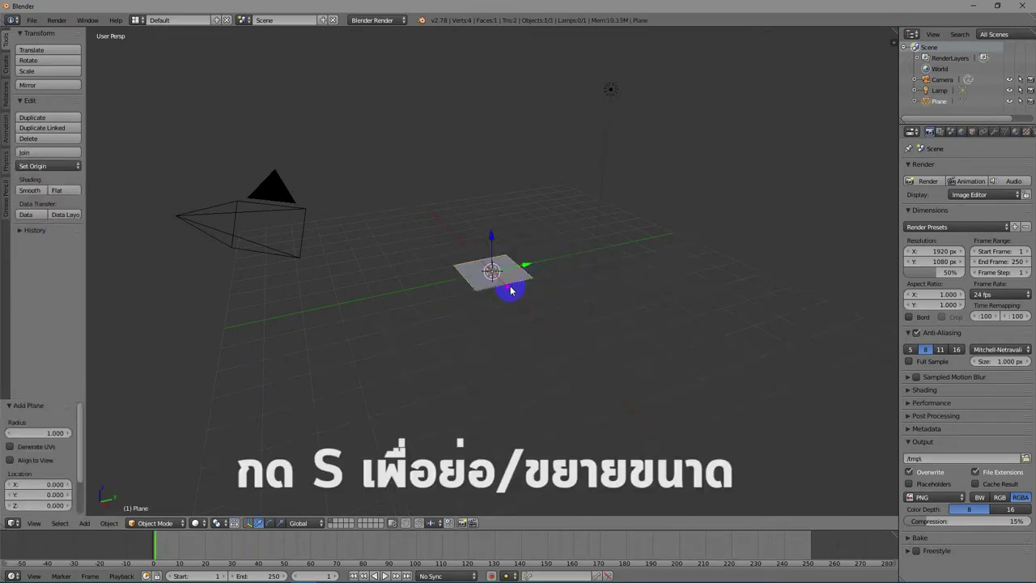
{"action": "key", "text": "s"}
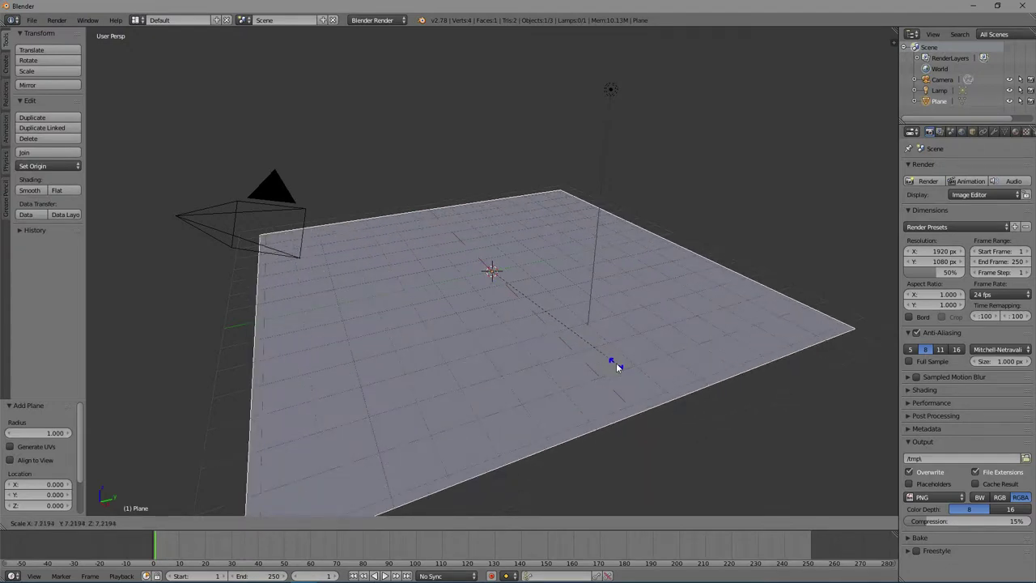
{"action": "left_click", "coordinate": [617, 368]}
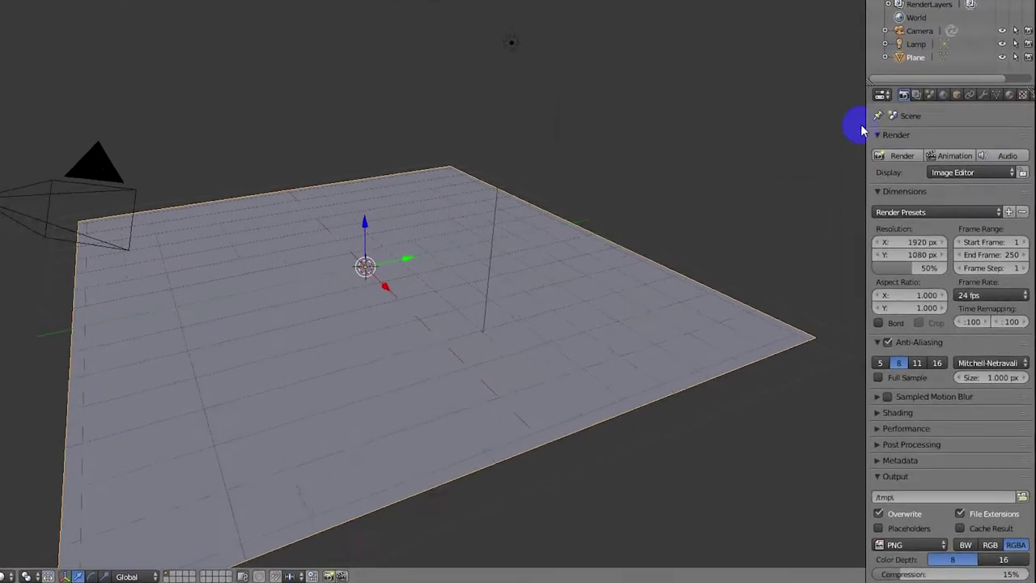
Widen the properties area and add an Ocean modifier to the plane.
{"action": "left_click_drag", "start_coordinate": [827, 73], "coordinate": [756, 71]}
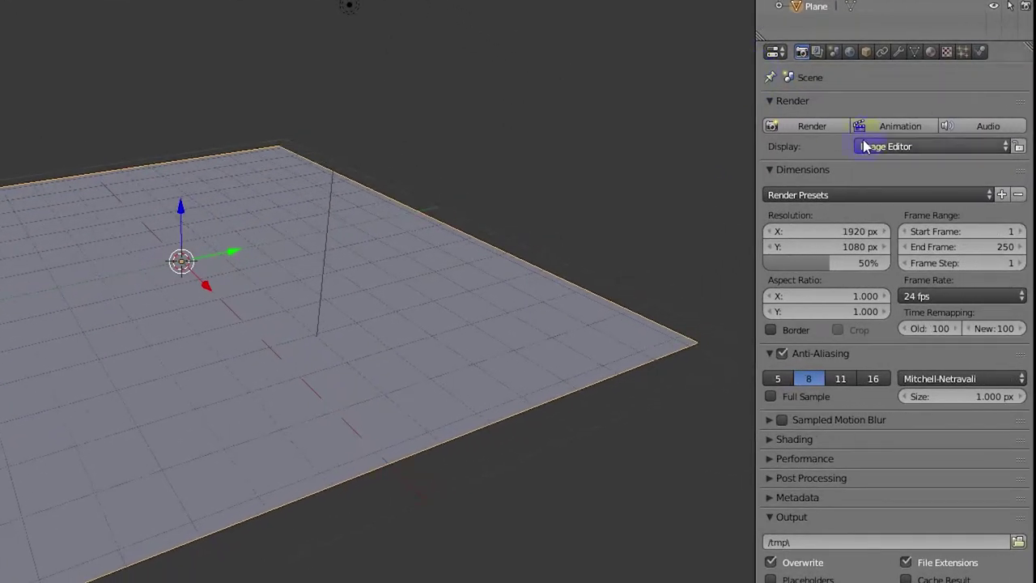
{"action": "left_click", "coordinate": [899, 53]}
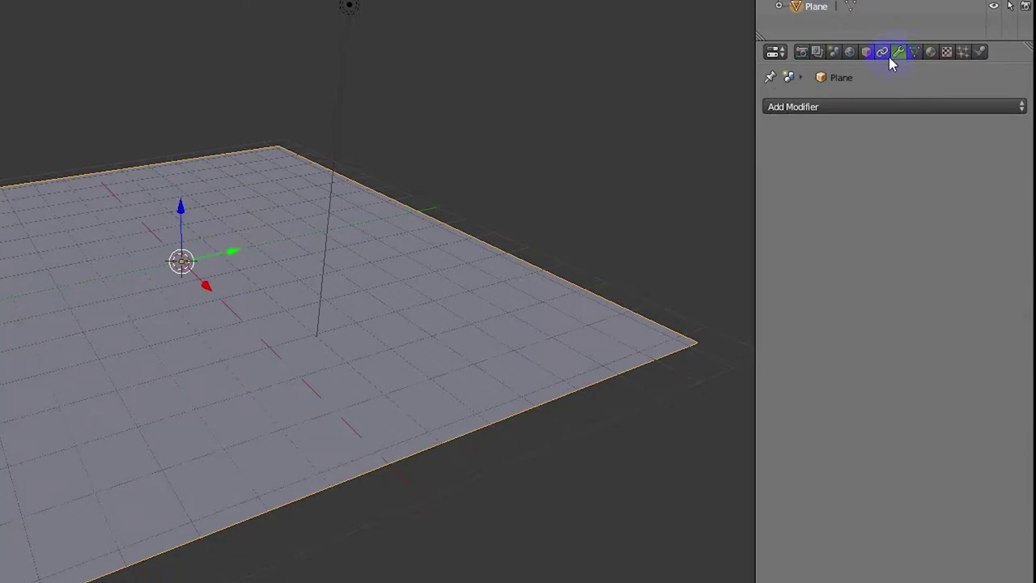
{"action": "left_click", "coordinate": [840, 106]}
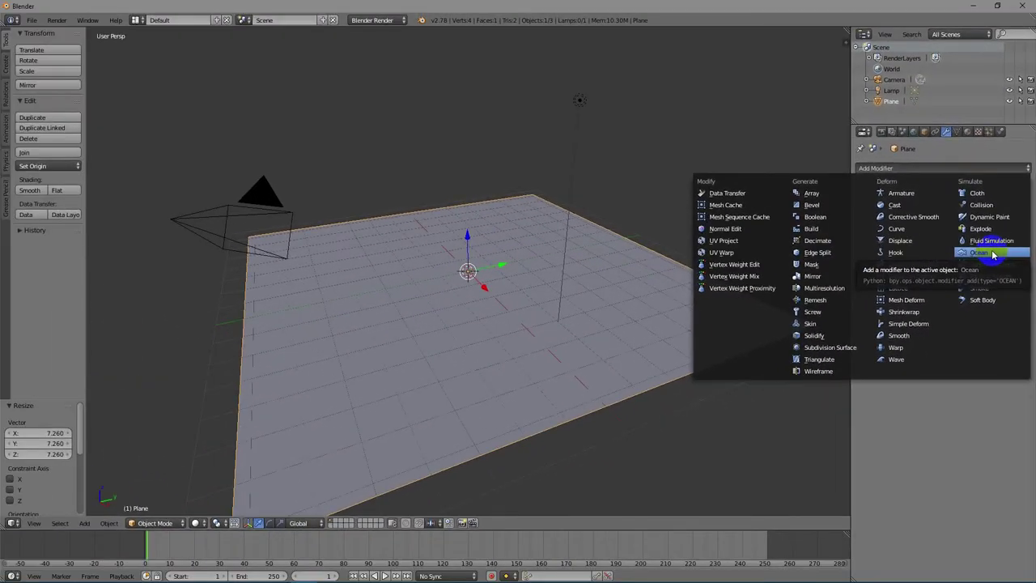
{"action": "left_click", "coordinate": [981, 252]}
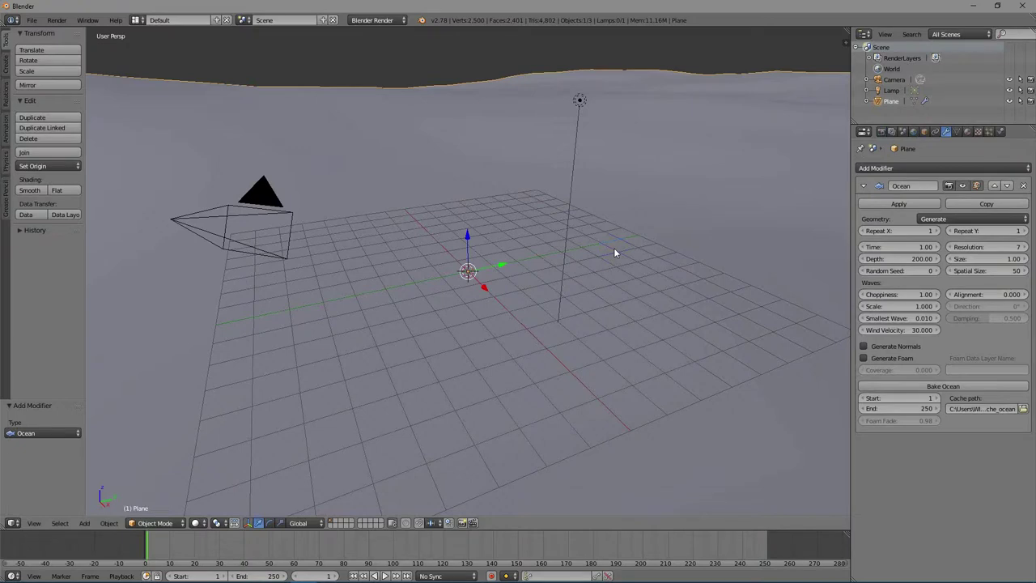
Scale the ocean plane down uniformly by a factor of about 0.040.
{"action": "scroll", "coordinate": [614, 252], "scroll_direction": "down", "scroll_amount": 8}
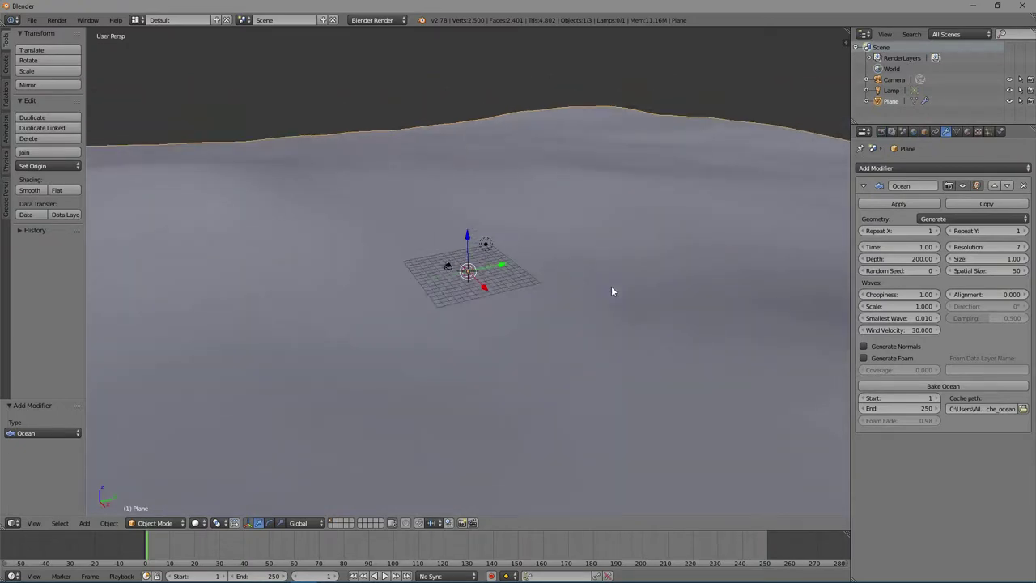
{"action": "key", "text": "s"}
{"action": "left_click", "coordinate": [579, 300]}
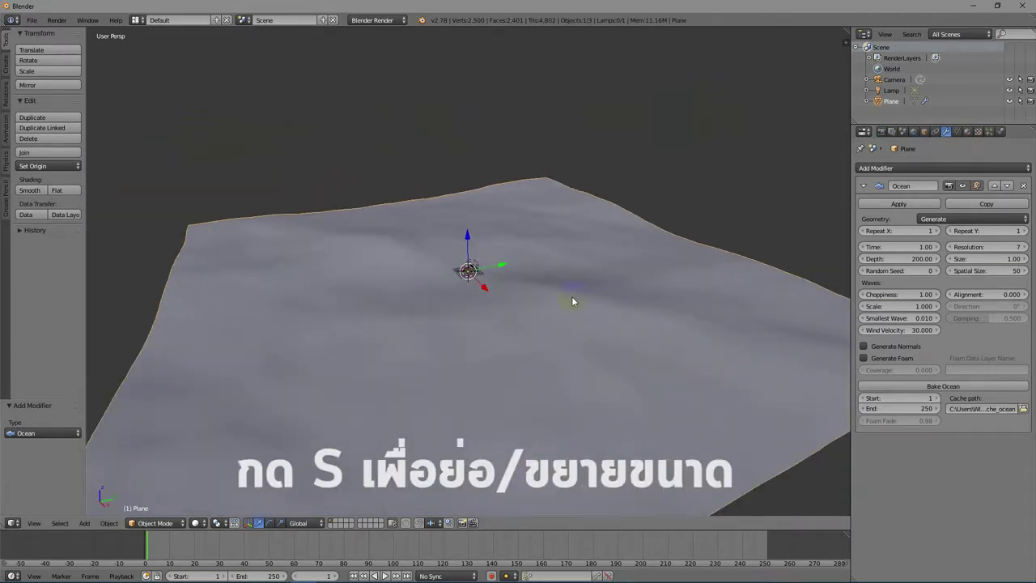
{"action": "key", "text": "s"}
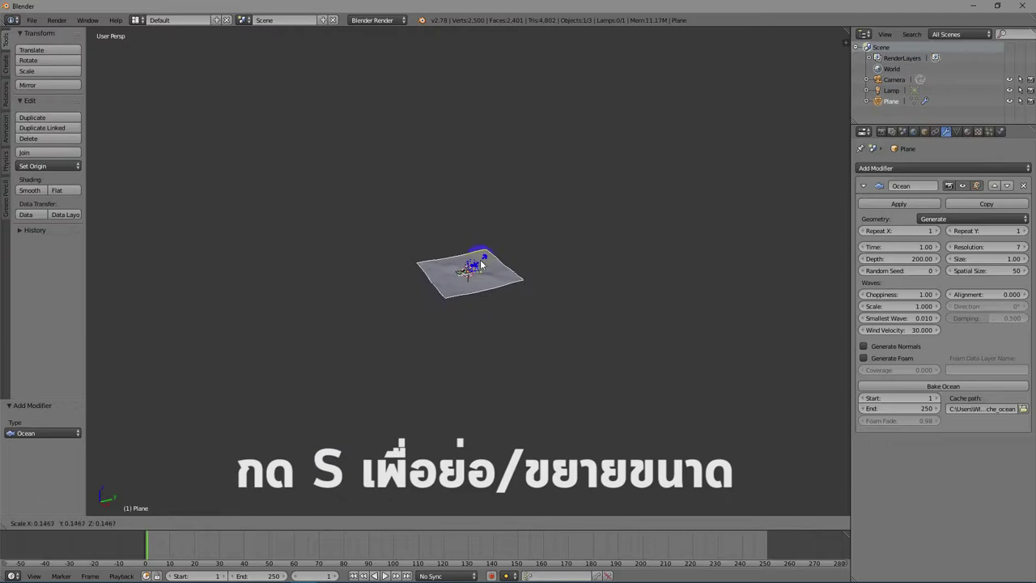
{"action": "left_click", "coordinate": [466, 268]}
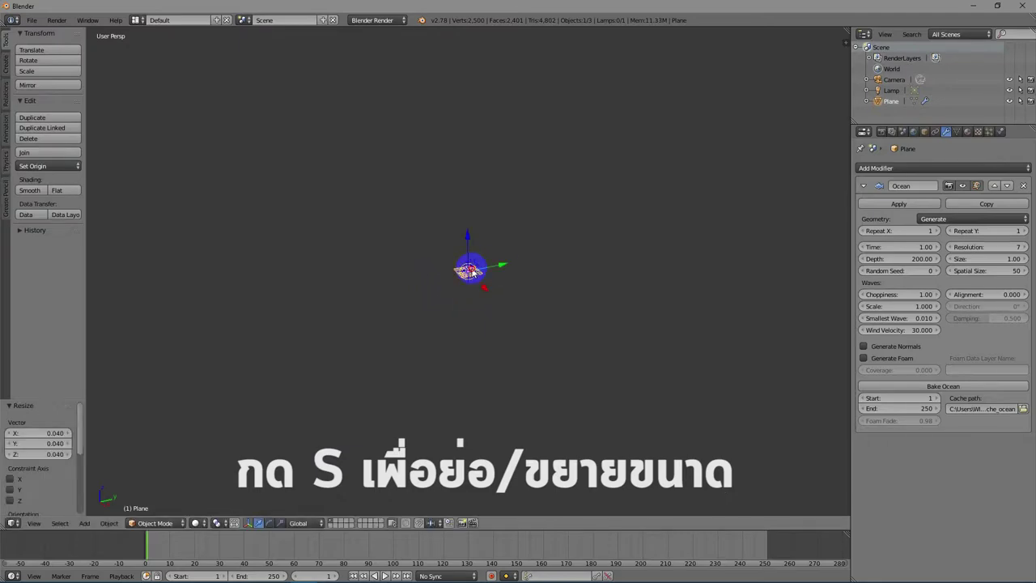
Raise the Ocean modifier's resolution to 15.
{"action": "scroll", "coordinate": [475, 300], "scroll_direction": "up", "scroll_amount": 12}
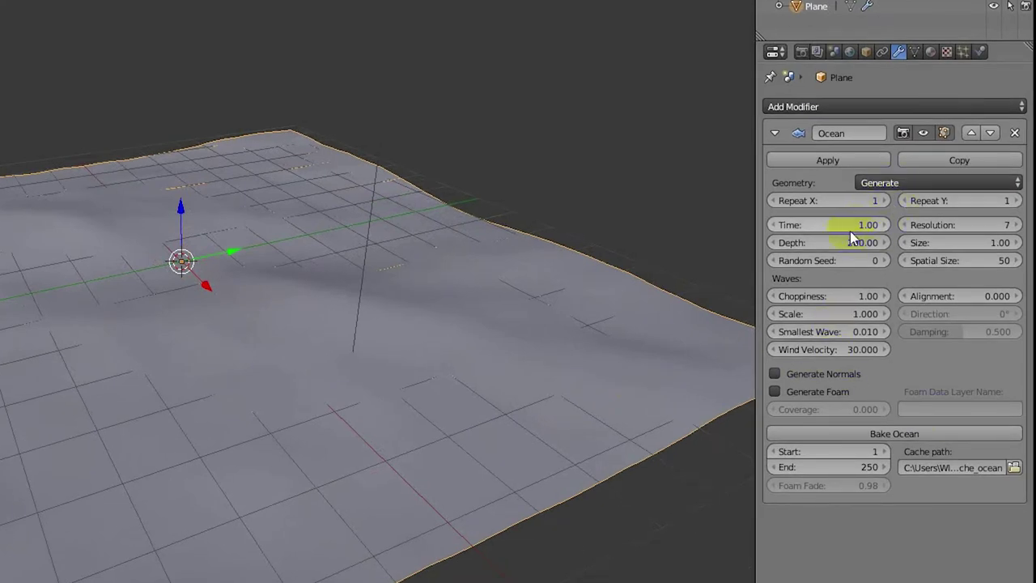
{"action": "left_click", "coordinate": [1016, 224]}
{"action": "left_click", "coordinate": [1016, 224]}
{"action": "left_click", "coordinate": [1016, 224]}
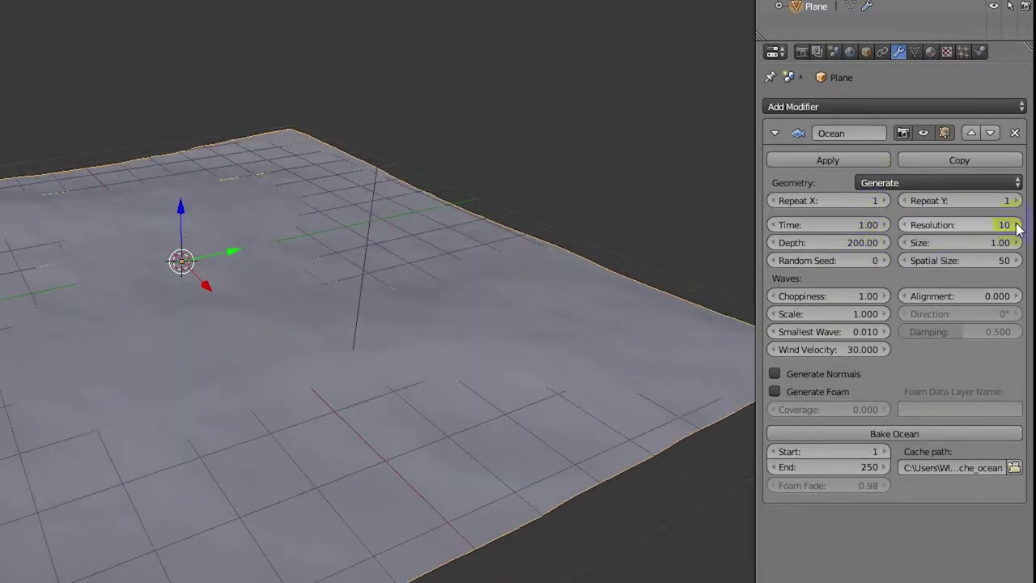
{"action": "left_click", "coordinate": [1015, 224]}
{"action": "left_click", "coordinate": [1016, 224]}
{"action": "left_click", "coordinate": [1016, 224]}
{"action": "left_click", "coordinate": [1016, 224]}
{"action": "left_click", "coordinate": [1016, 224]}
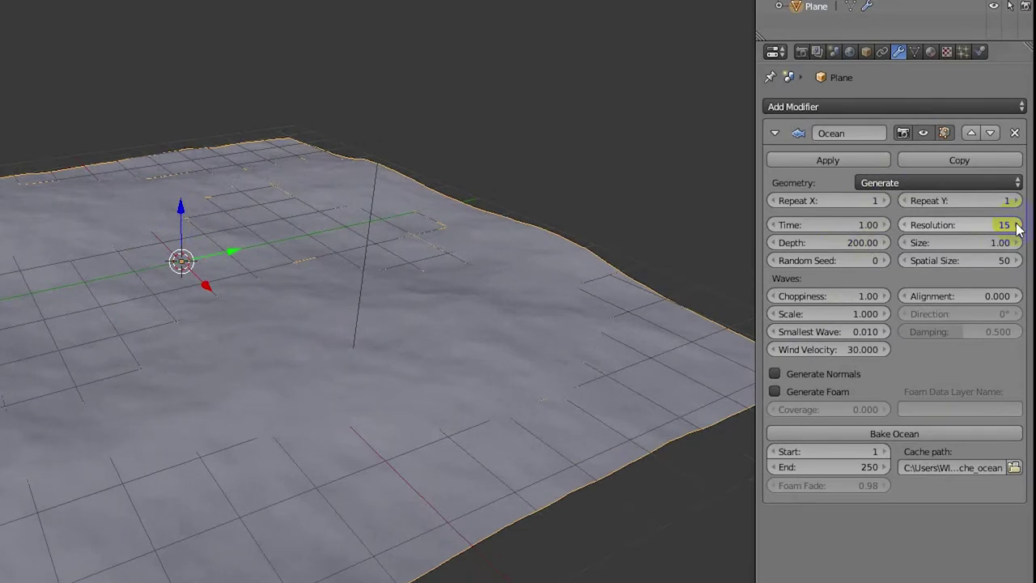
Try stronger and weaker wave heights in the Ocean modifier, settling on a wave scale of 2.500.
{"action": "left_click", "coordinate": [884, 314]}
{"action": "left_click", "coordinate": [884, 314]}
{"action": "left_click", "coordinate": [883, 314]}
{"action": "left_click", "coordinate": [885, 315]}
{"action": "left_click", "coordinate": [885, 315]}
{"action": "left_click", "coordinate": [885, 315]}
{"action": "left_click", "coordinate": [886, 315]}
{"action": "left_click", "coordinate": [884, 314]}
{"action": "left_click", "coordinate": [884, 314]}
{"action": "left_click", "coordinate": [884, 314]}
{"action": "left_click", "coordinate": [884, 314]}
{"action": "left_click", "coordinate": [884, 314]}
{"action": "left_click", "coordinate": [884, 314]}
{"action": "left_click", "coordinate": [884, 314]}
{"action": "left_click", "coordinate": [884, 314]}
{"action": "left_click", "coordinate": [884, 314]}
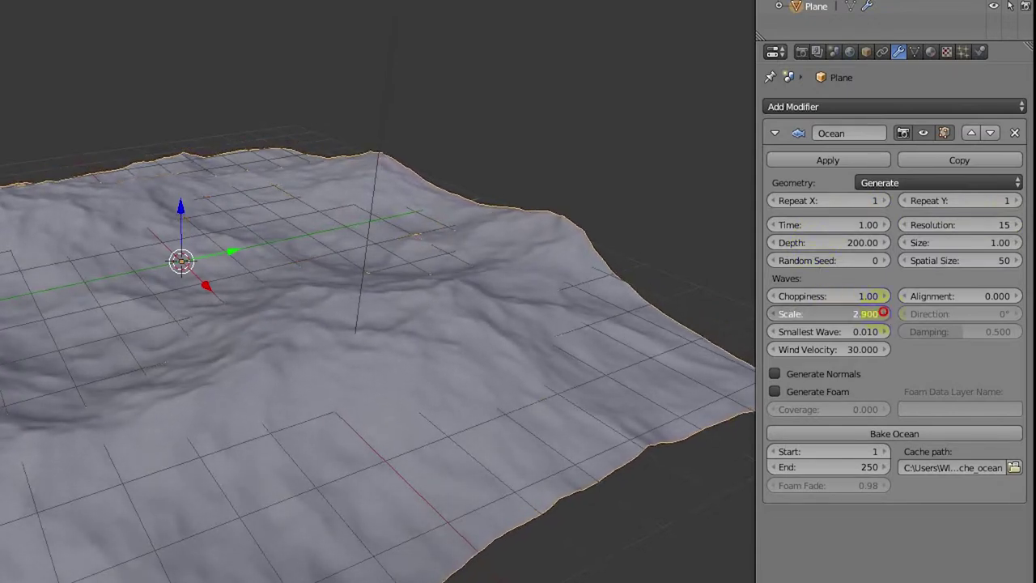
{"action": "left_click", "coordinate": [775, 314]}
{"action": "left_click", "coordinate": [775, 314]}
{"action": "left_click", "coordinate": [774, 314]}
{"action": "left_click", "coordinate": [775, 314]}
{"action": "left_click", "coordinate": [775, 314]}
{"action": "left_click", "coordinate": [775, 315]}
{"action": "left_click", "coordinate": [774, 314]}
{"action": "left_click", "coordinate": [775, 314]}
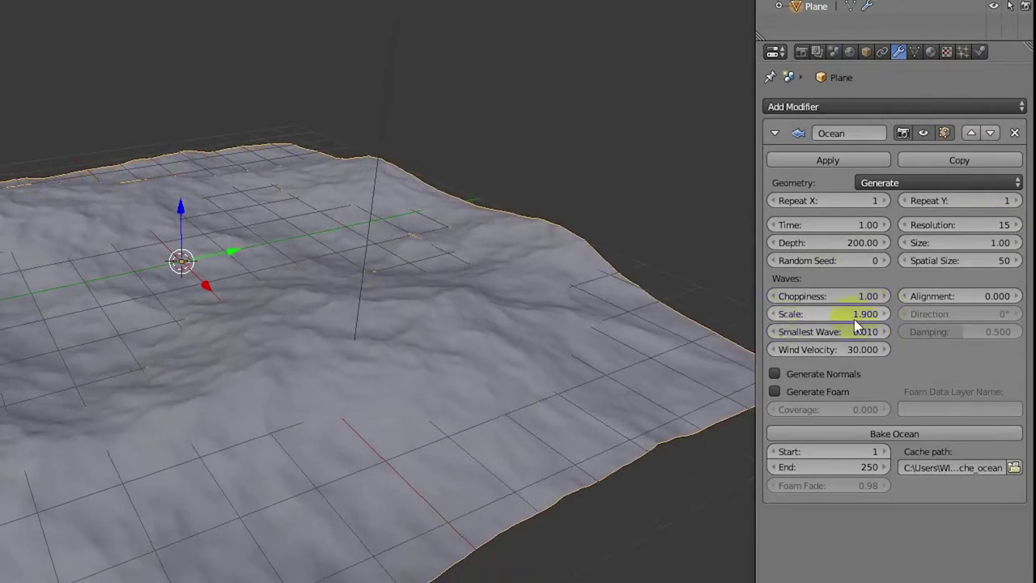
{"action": "left_click", "coordinate": [884, 314]}
{"action": "left_click", "coordinate": [884, 314]}
{"action": "left_click", "coordinate": [884, 314]}
{"action": "left_click", "coordinate": [884, 314]}
{"action": "left_click", "coordinate": [884, 315]}
{"action": "left_click", "coordinate": [884, 314]}
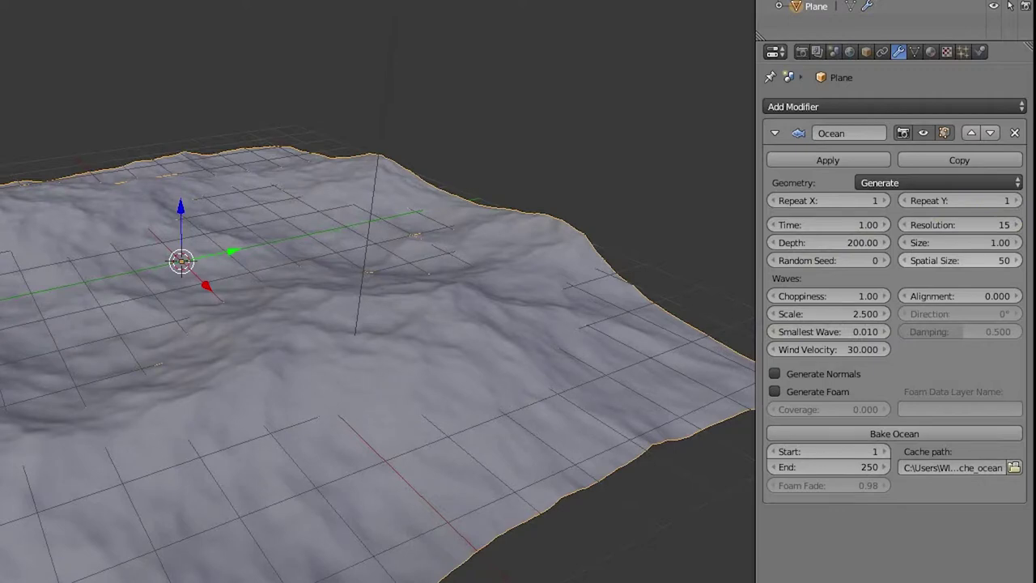
Create a new material for the ocean plane and set its specular shader model to WardIso.
{"action": "left_click", "coordinate": [932, 53]}
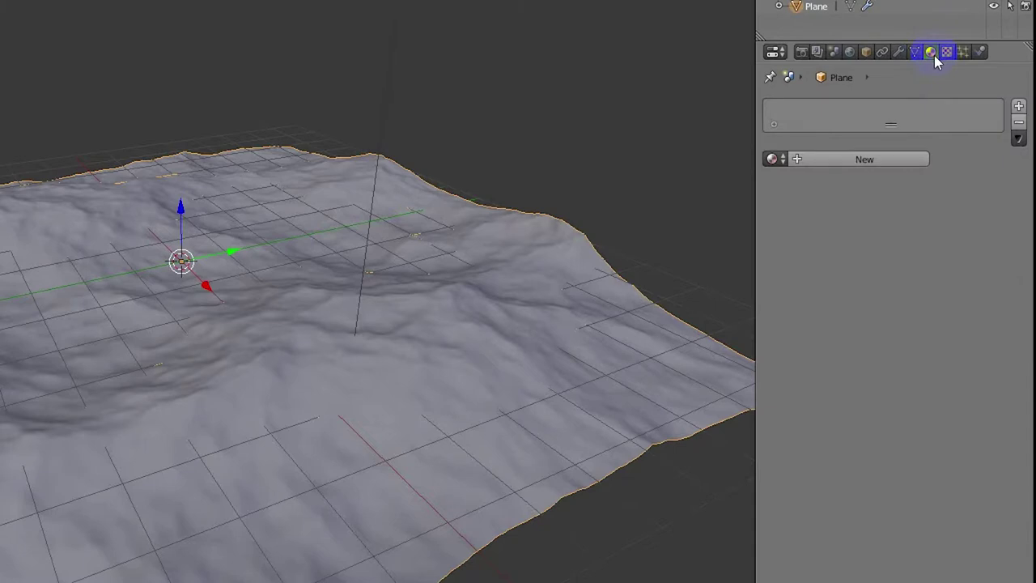
{"action": "left_click", "coordinate": [877, 158]}
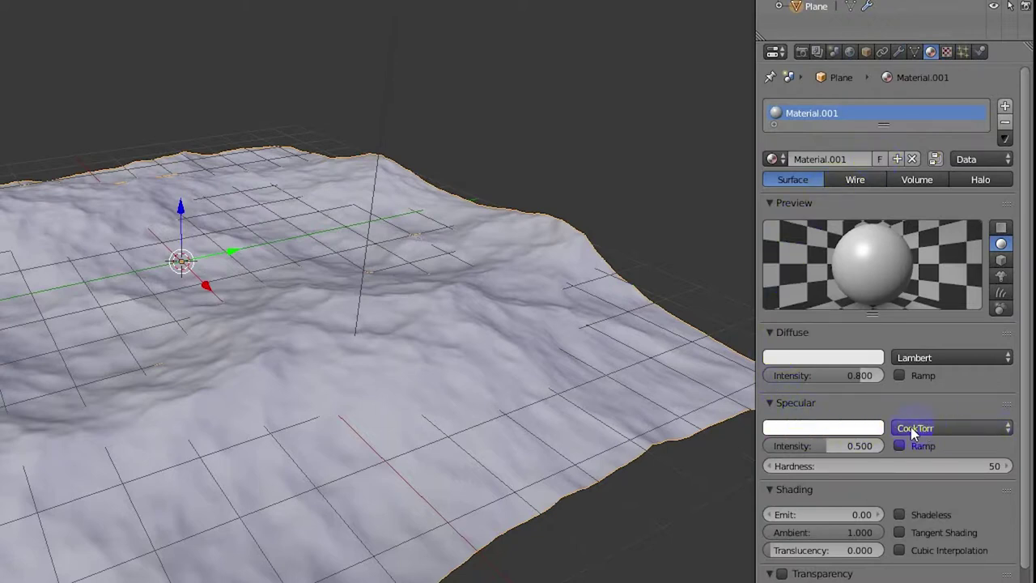
{"action": "left_click", "coordinate": [1007, 430]}
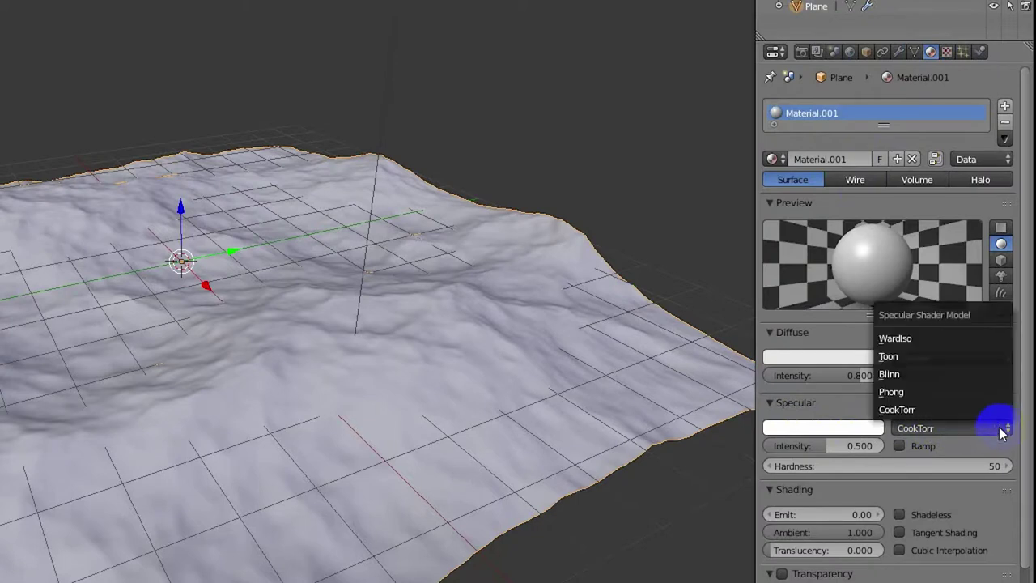
{"action": "left_click", "coordinate": [938, 340]}
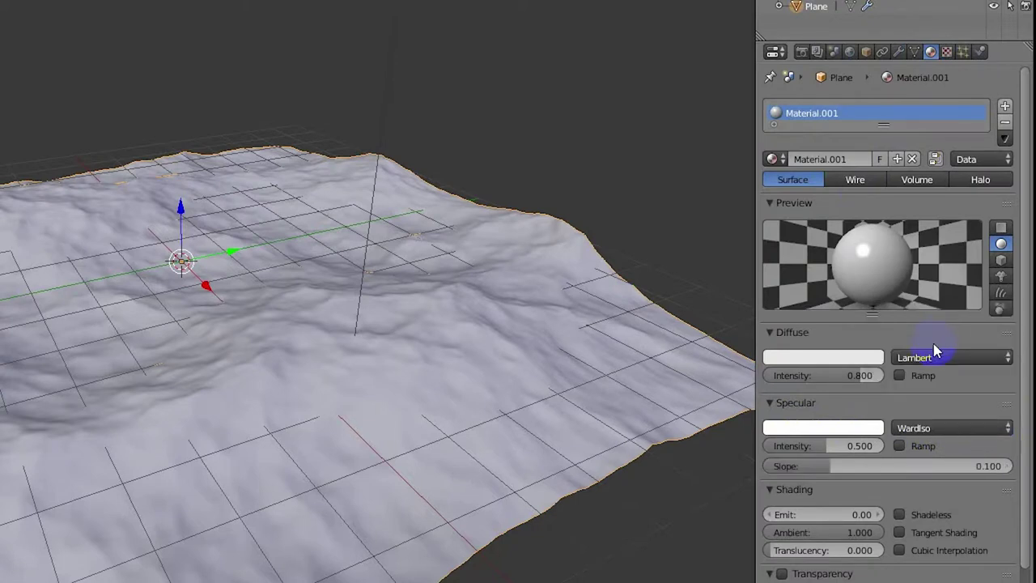
Set the material's specular intensity to 0.75 and its specular slope to 0.25.
{"action": "left_click", "coordinate": [834, 445]}
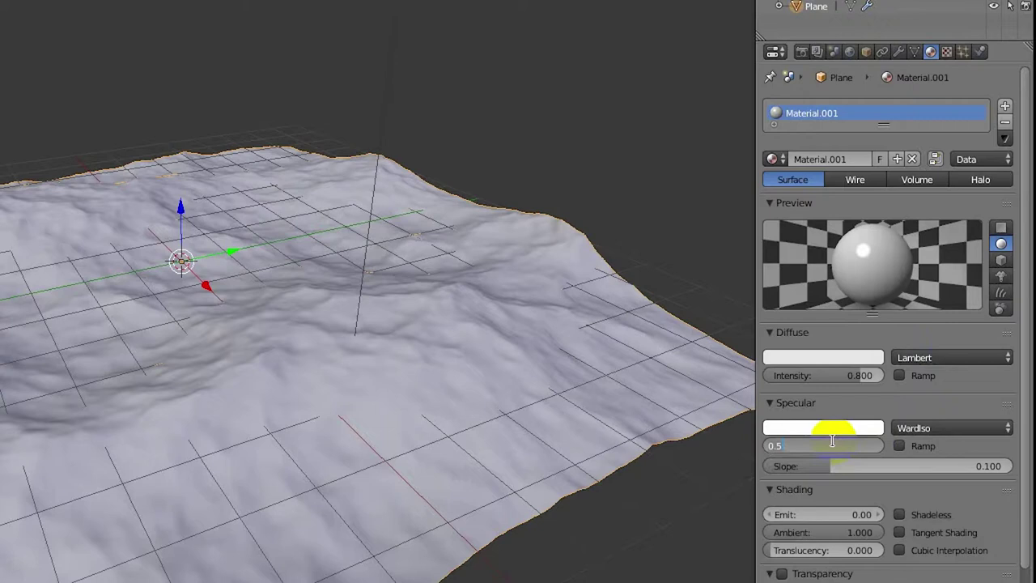
{"action": "type", "text": ".45"}
{"action": "key", "text": "BackSpace"}
{"action": "key", "text": "BackSpace"}
{"action": "key", "text": "BackSpace"}
{"action": "type", "text": ".75"}
{"action": "key", "text": "Return"}
{"action": "left_click", "coordinate": [858, 467]}
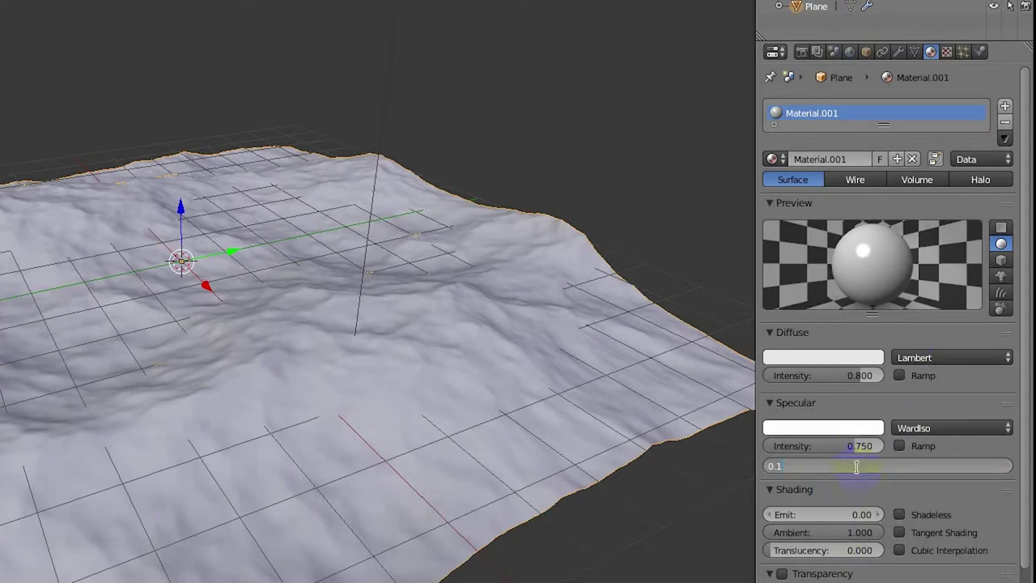
{"action": "type", "text": ".25"}
{"action": "key", "text": "Return"}
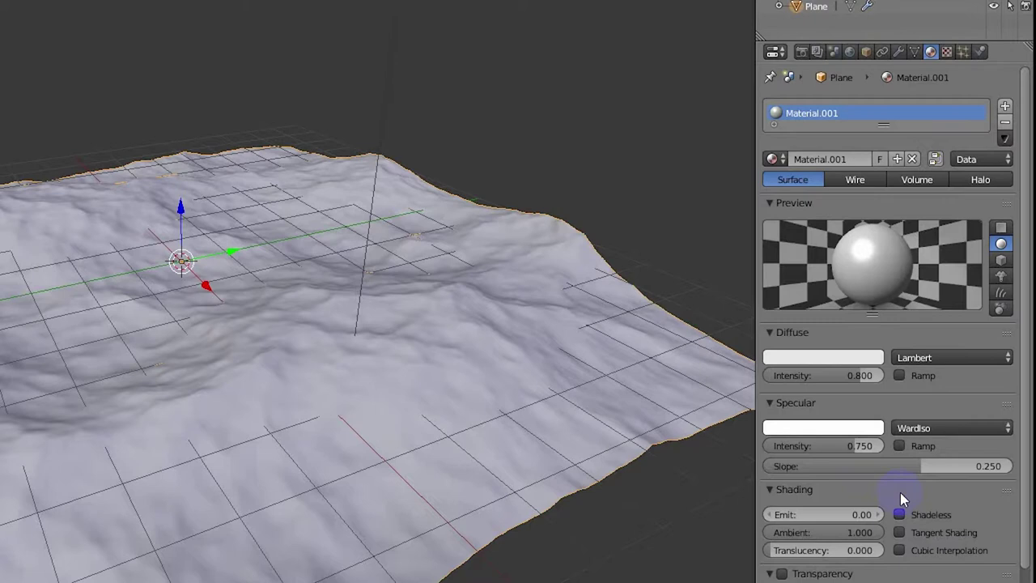
Collapse the specular and shading settings and enable Mirror on the material with a reflectivity of 0.25.
{"action": "scroll", "coordinate": [900, 492], "scroll_direction": "down", "scroll_amount": 1}
{"action": "mouse_move", "coordinate": [769, 456]}
{"action": "left_mouse_down"}
{"action": "mouse_move", "coordinate": [769, 370]}
{"action": "mouse_move", "coordinate": [769, 433]}
{"action": "mouse_move", "coordinate": [777, 430]}
{"action": "left_mouse_up"}
{"action": "left_click", "coordinate": [781, 428]}
{"action": "left_click", "coordinate": [769, 428]}
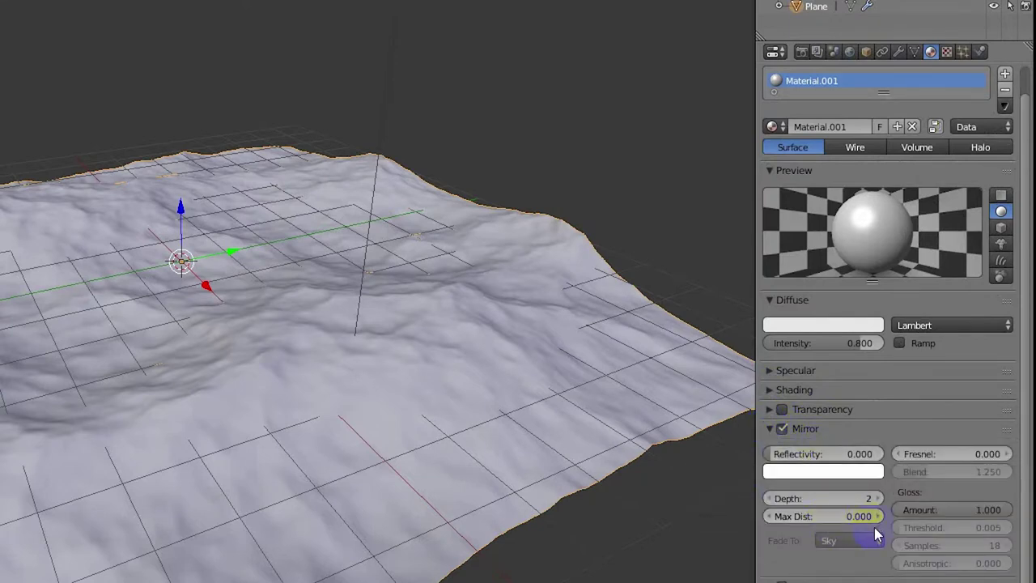
{"action": "left_click", "coordinate": [842, 452]}
{"action": "type", "text": "0.25"}
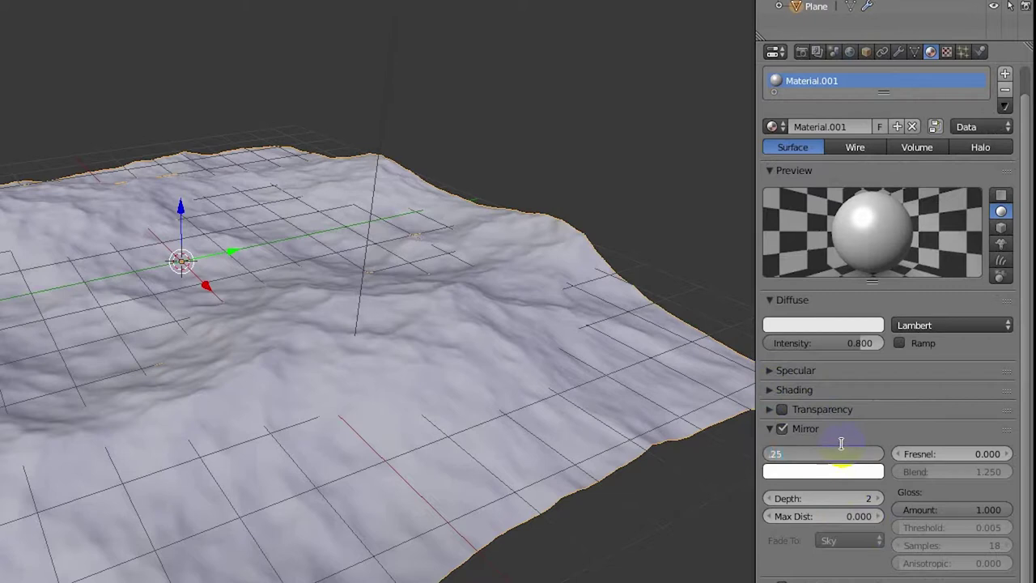
{"action": "key", "text": "Return"}
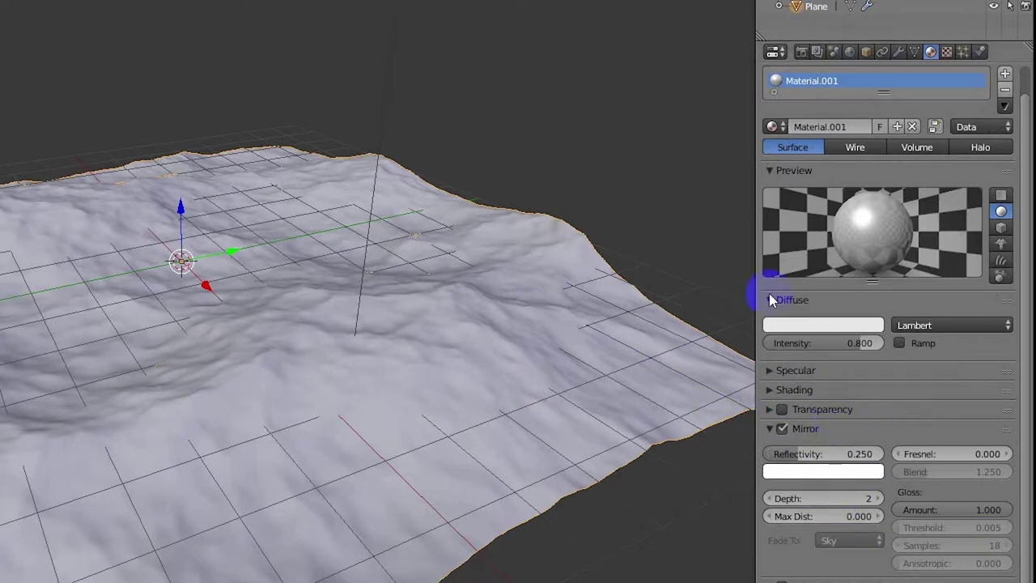
Add a new texture to the ocean material and set its type to Clouds.
{"action": "left_click", "coordinate": [948, 53]}
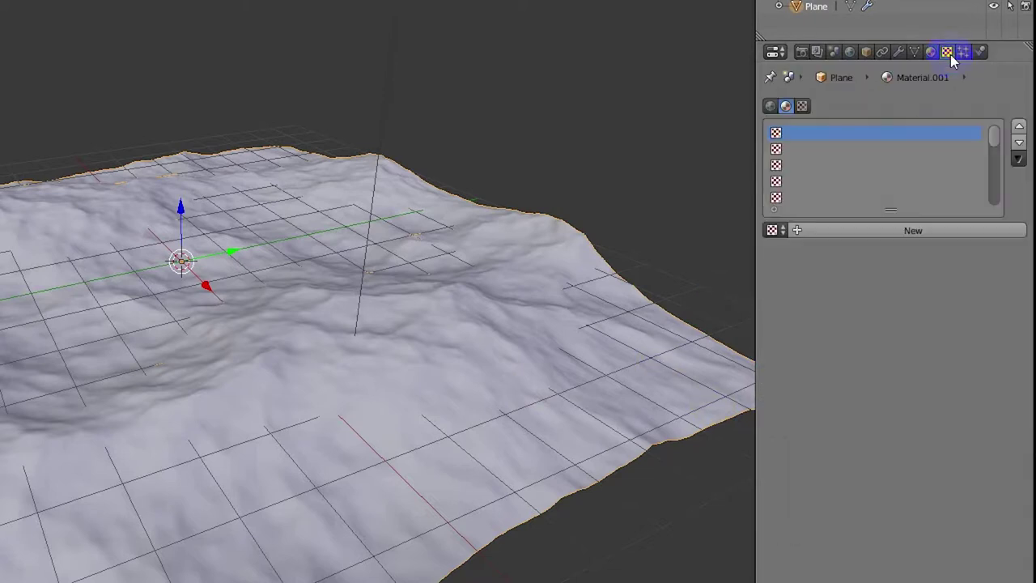
{"action": "left_click", "coordinate": [896, 230]}
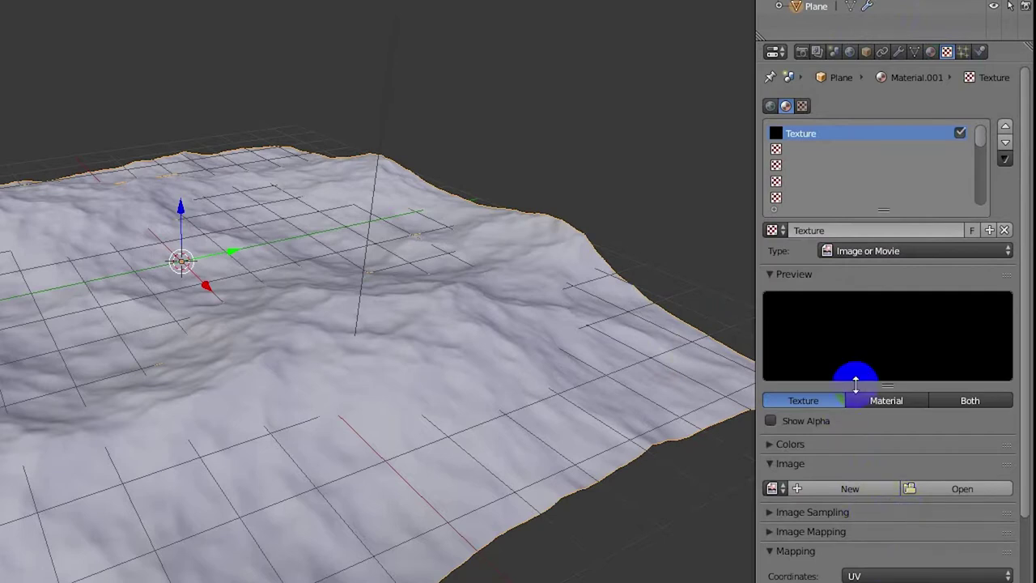
{"action": "left_click", "coordinate": [997, 255]}
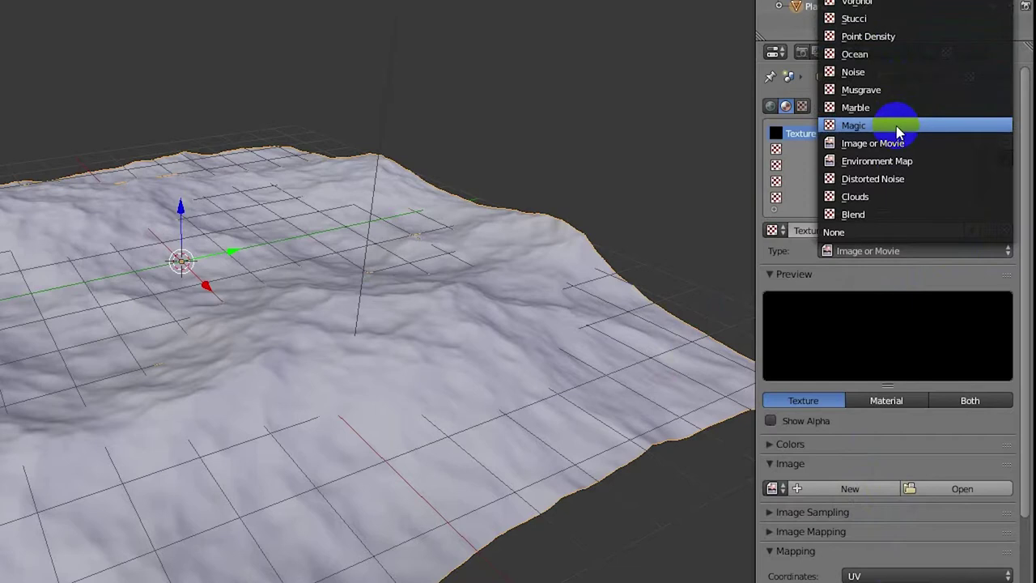
{"action": "left_click", "coordinate": [880, 198]}
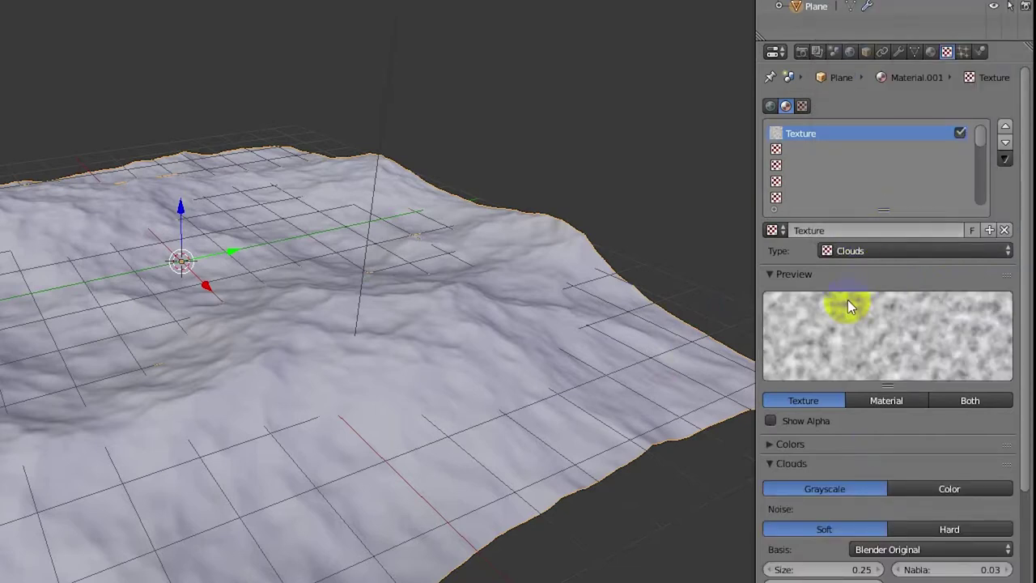
Make the clouds texture influence only the surface normal, with color influence off and a normal value of 0.25.
{"action": "left_click", "coordinate": [769, 463]}
{"action": "left_click", "coordinate": [770, 483]}
{"action": "left_click", "coordinate": [770, 503]}
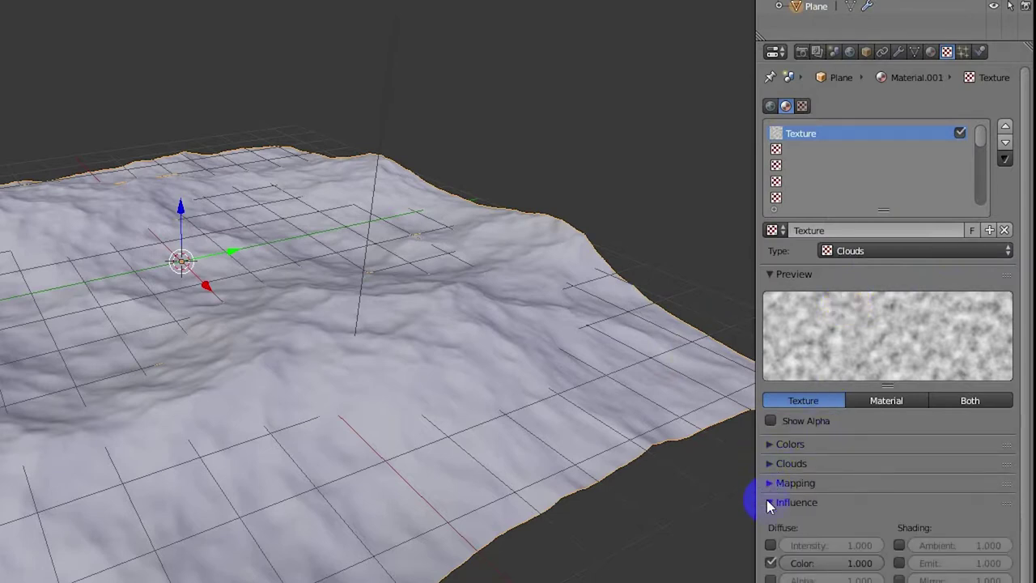
{"action": "scroll", "coordinate": [931, 537], "scroll_direction": "down", "scroll_amount": 2}
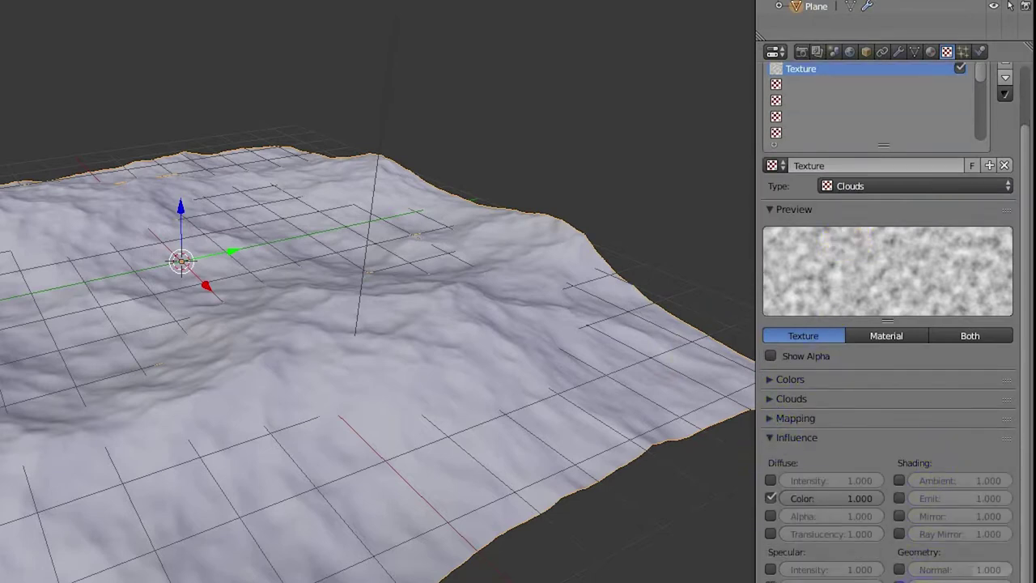
{"action": "left_click", "coordinate": [771, 499]}
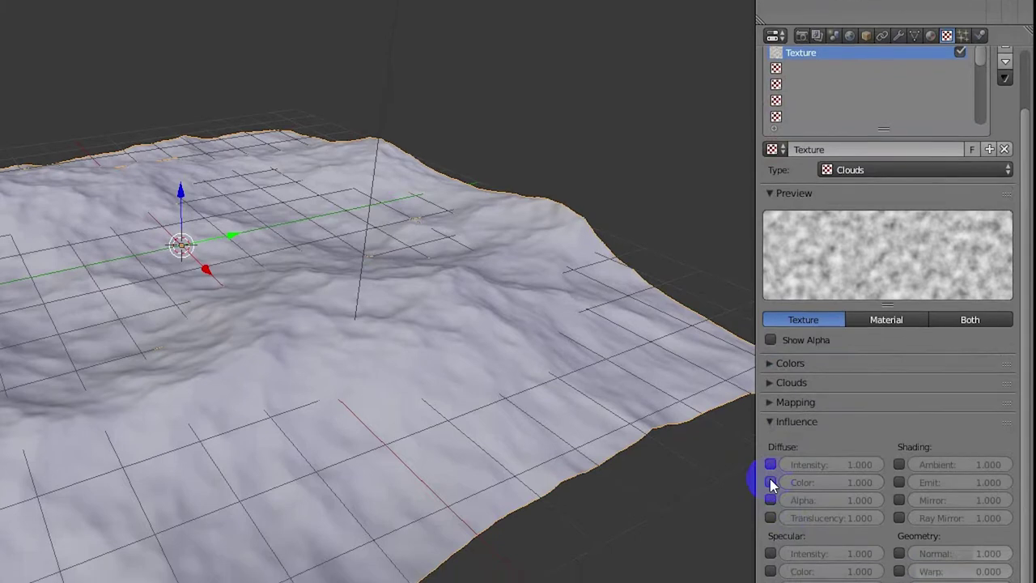
{"action": "left_click", "coordinate": [900, 570]}
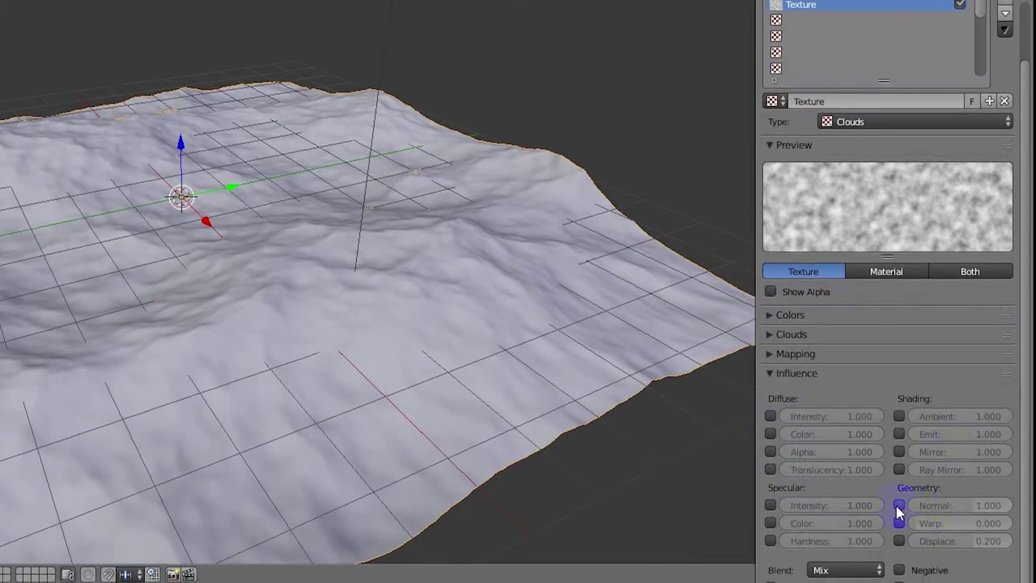
{"action": "left_click", "coordinate": [899, 506]}
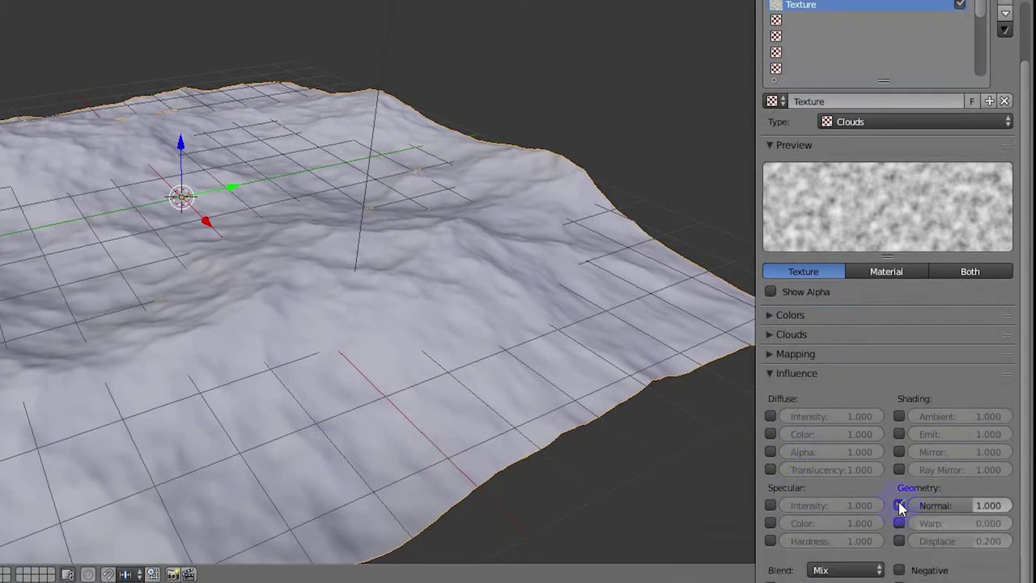
{"action": "left_click", "coordinate": [957, 506]}
{"action": "type", "text": ".0"}
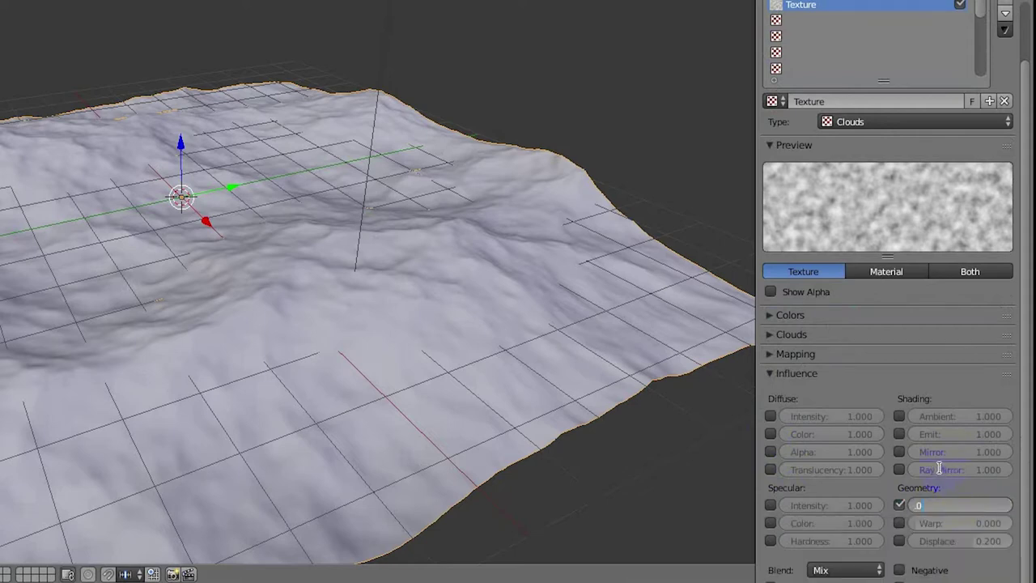
{"action": "key", "text": "BackSpace"}
{"action": "type", "text": "25"}
{"action": "key", "text": "Return"}
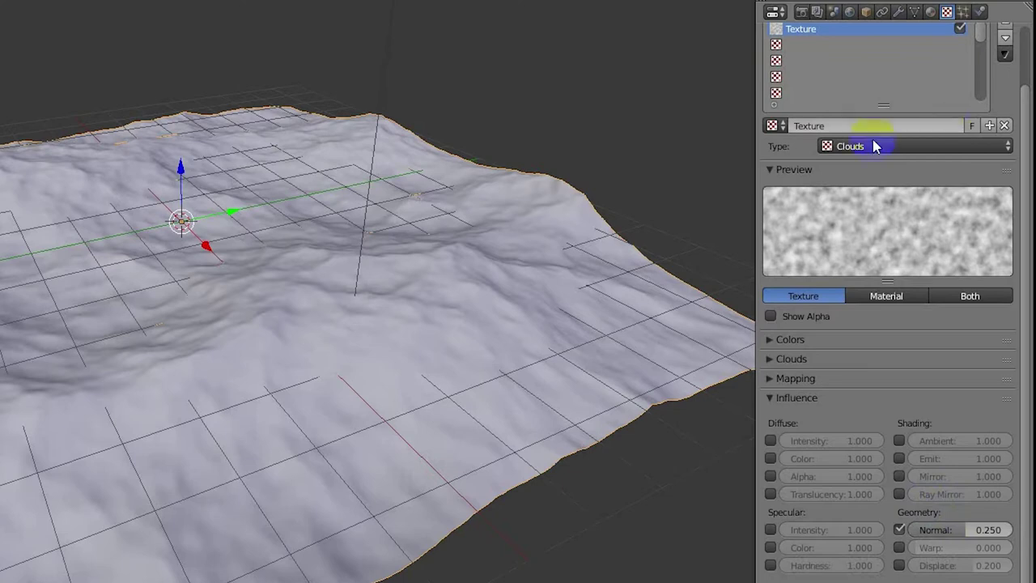
Add a second texture of type Blend in the next free slot and switch its preview to Material.
{"action": "left_click", "coordinate": [801, 45]}
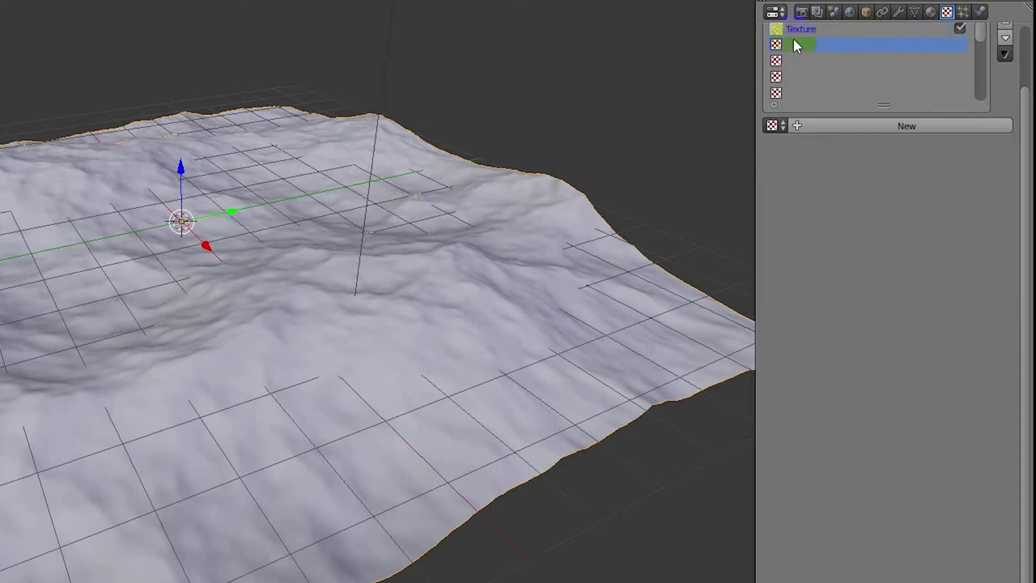
{"action": "left_click", "coordinate": [926, 129]}
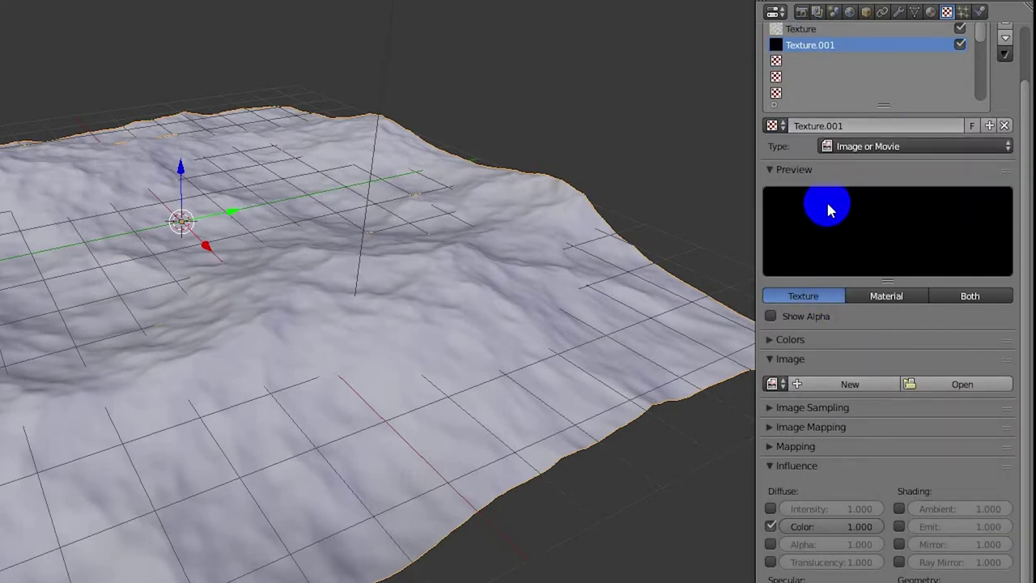
{"action": "left_click", "coordinate": [885, 296]}
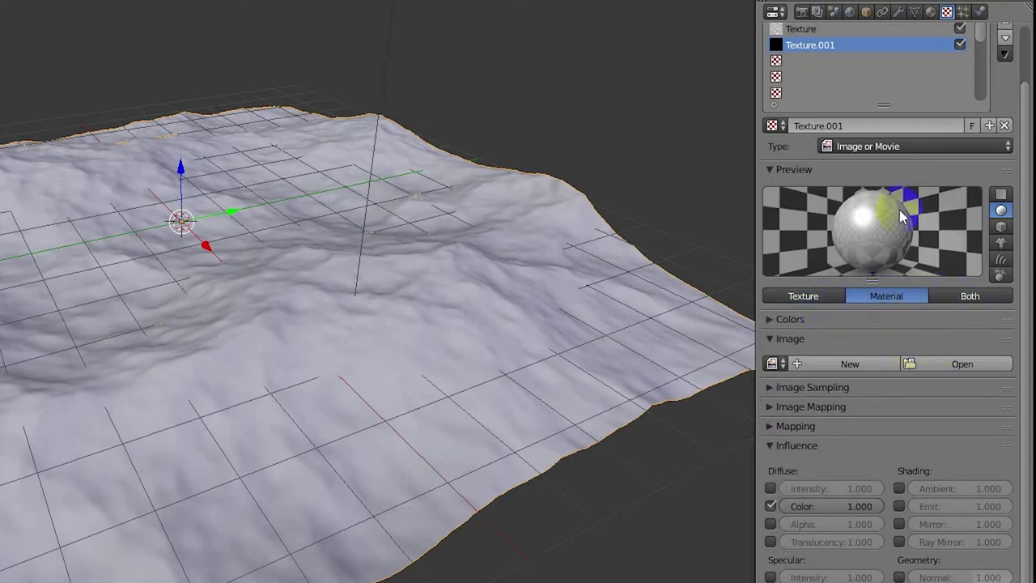
{"action": "left_click", "coordinate": [1003, 148]}
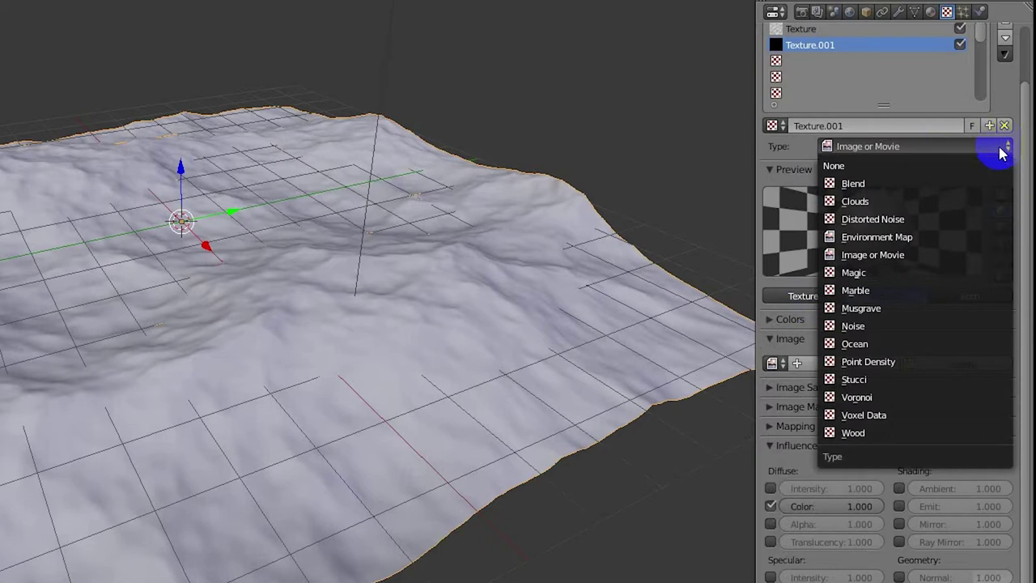
{"action": "left_click", "coordinate": [923, 183]}
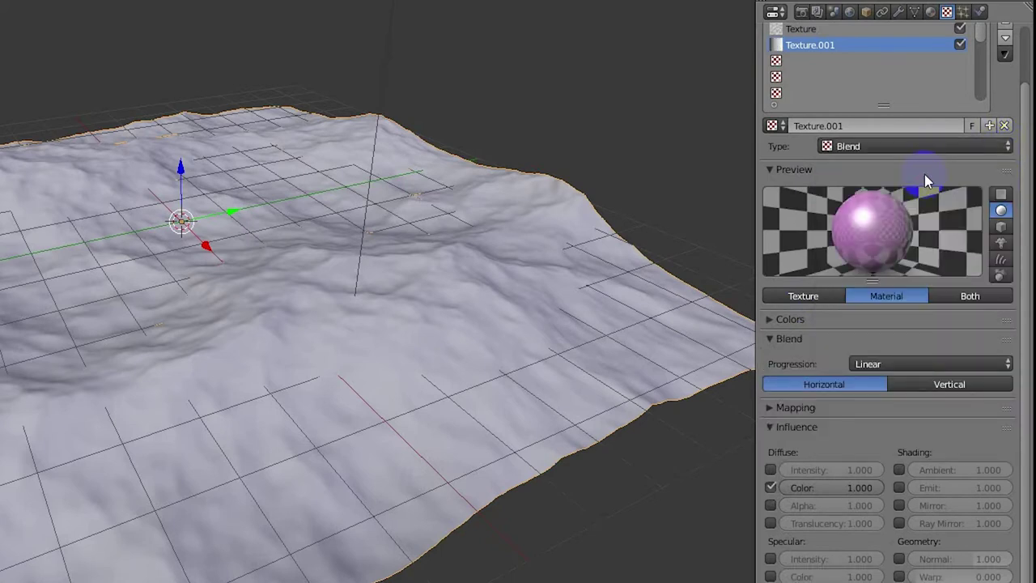
Enable the color ramp on the blend texture and delete its black stop at position 0.
{"action": "left_click", "coordinate": [772, 338]}
{"action": "left_click", "coordinate": [772, 321]}
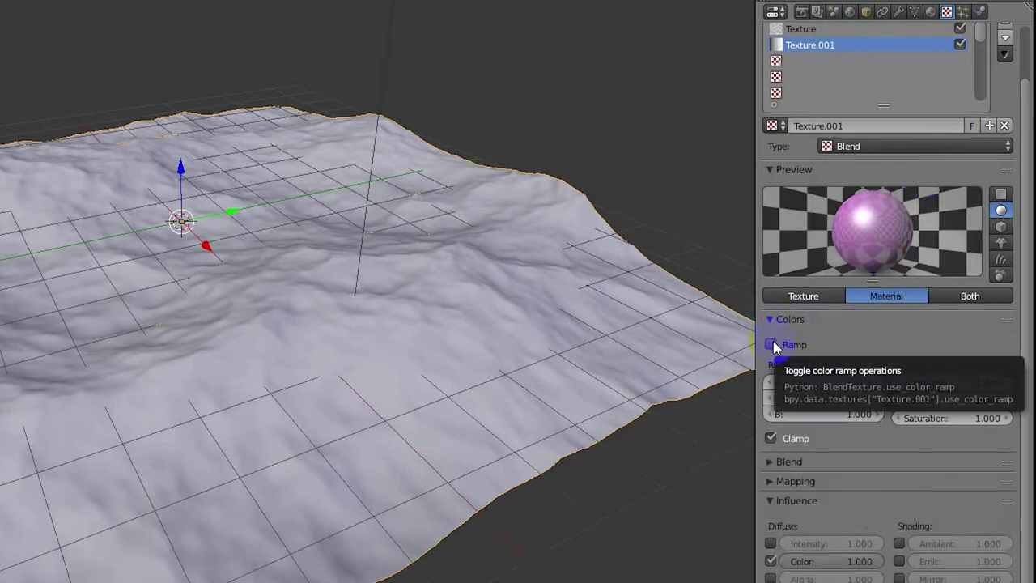
{"action": "left_click", "coordinate": [772, 344]}
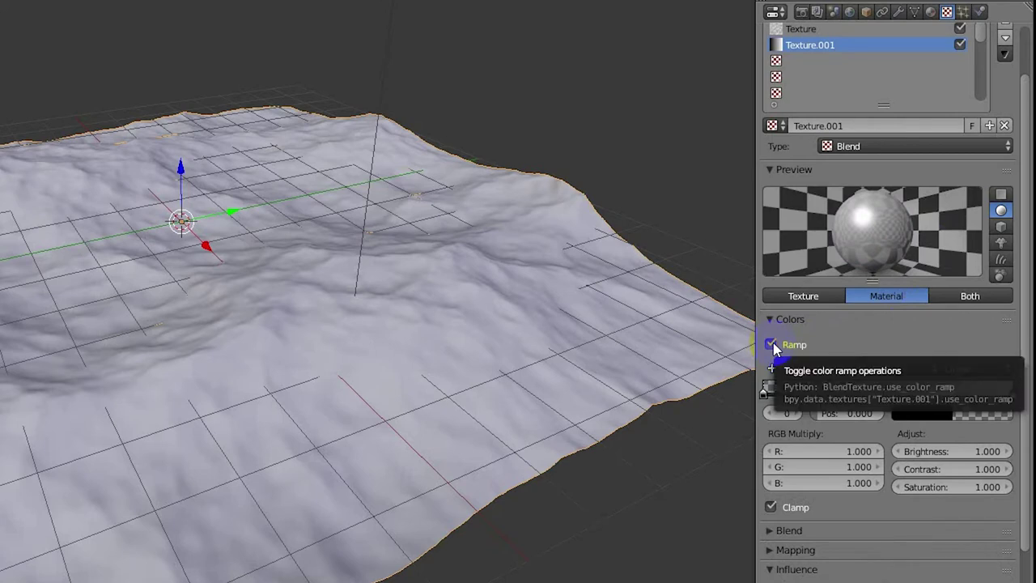
{"action": "left_click", "coordinate": [797, 370]}
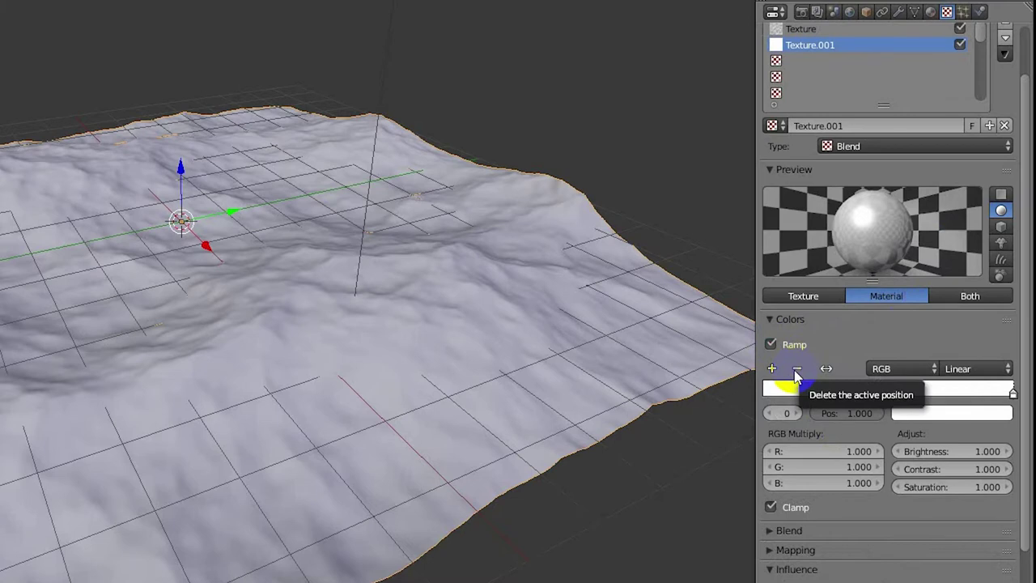
Set the remaining color stop of the blend texture's ramp to a bright blue and collapse the Colors and Influence settings.
{"action": "left_click", "coordinate": [932, 414]}
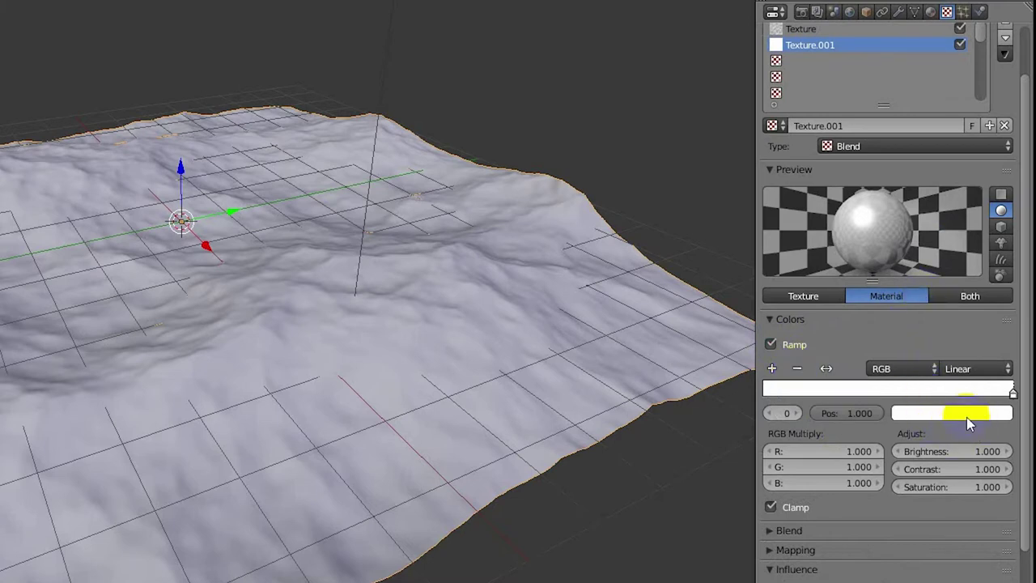
{"action": "left_click_drag", "start_coordinate": [935, 243], "coordinate": [954, 186]}
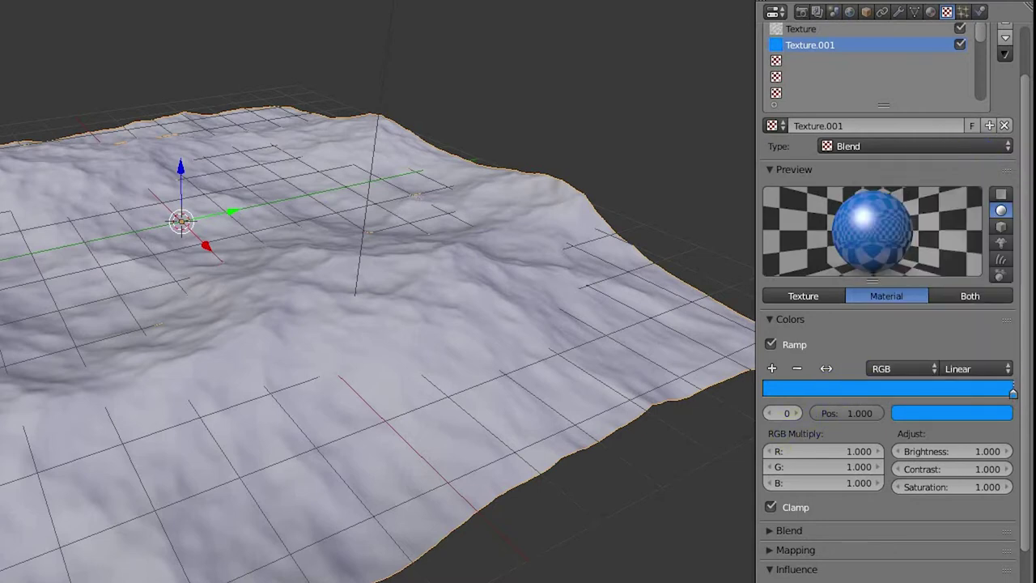
{"action": "left_click", "coordinate": [772, 319]}
{"action": "left_click", "coordinate": [775, 375]}
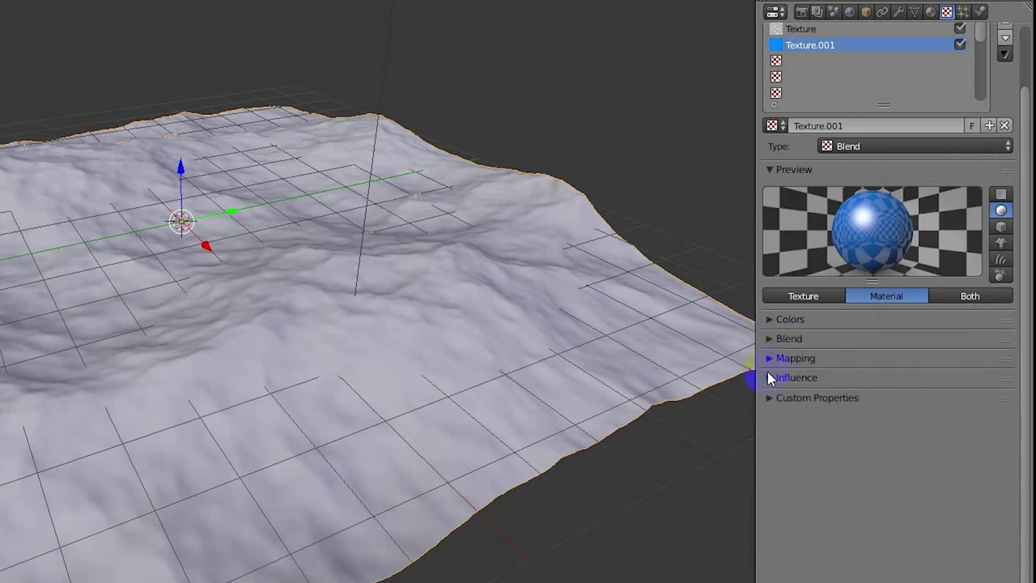
Set the blend texture's mapping coordinates to Generated.
{"action": "left_click", "coordinate": [772, 358]}
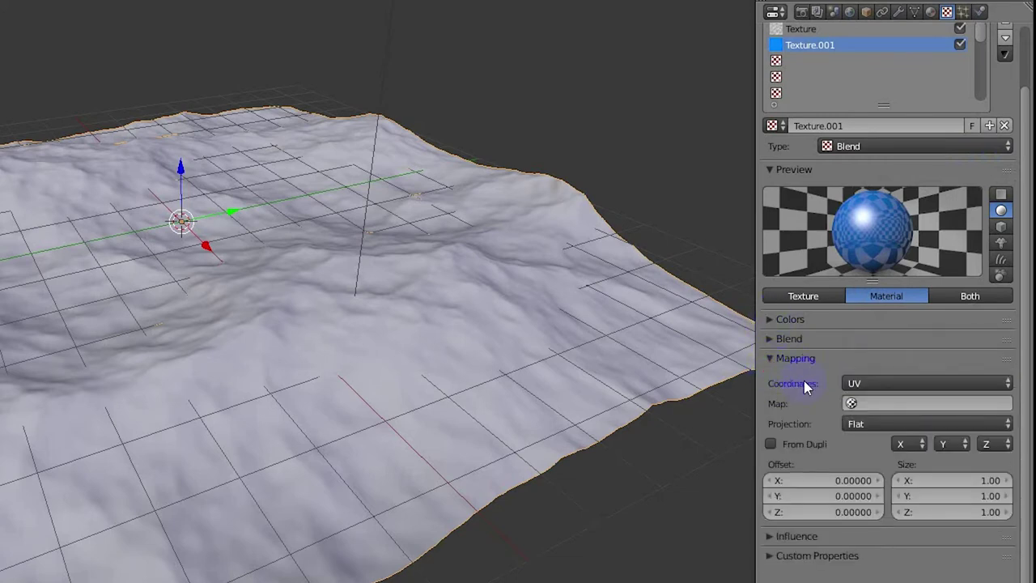
{"action": "left_click", "coordinate": [982, 383]}
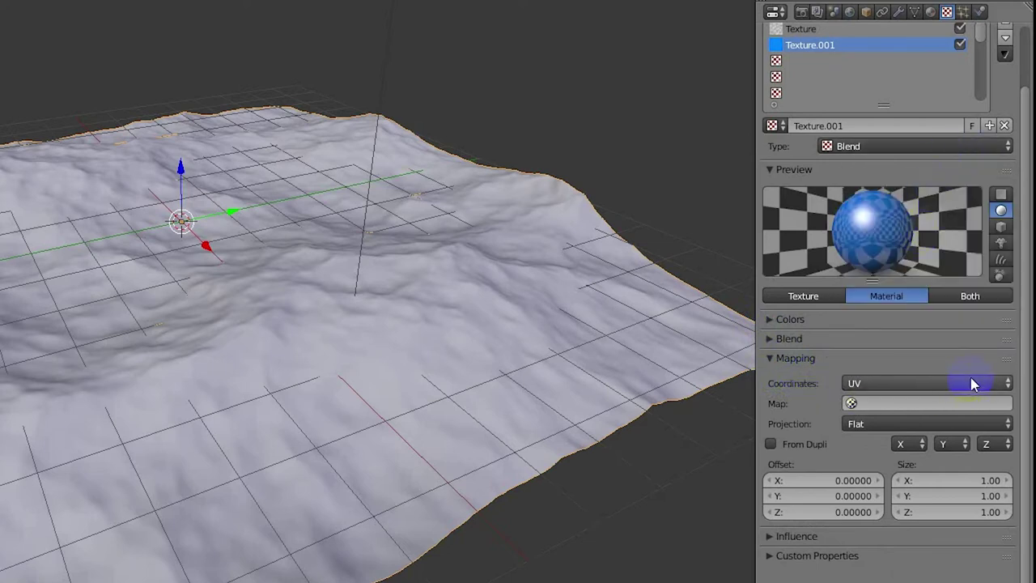
{"action": "left_click", "coordinate": [970, 380]}
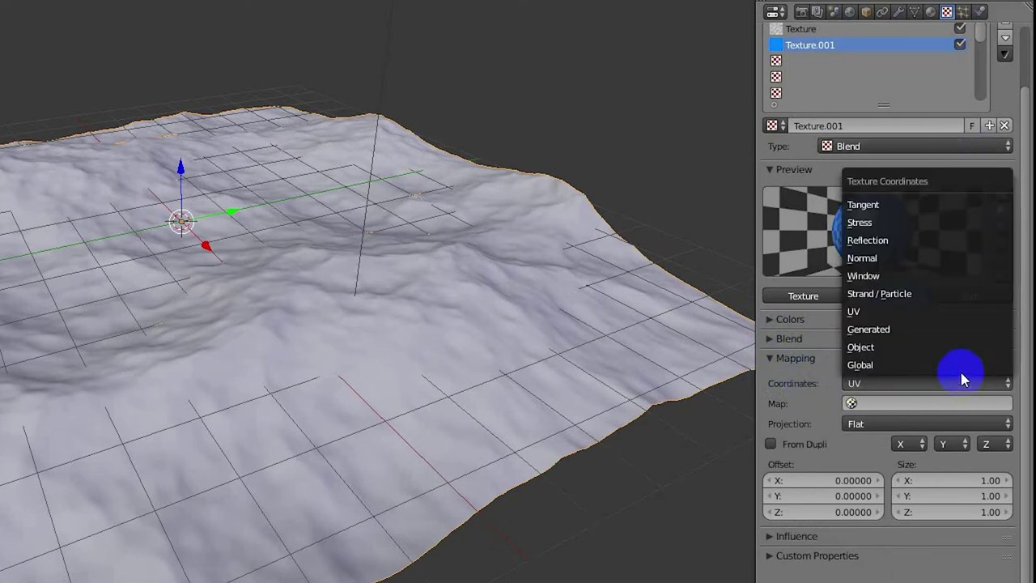
{"action": "left_click", "coordinate": [924, 327]}
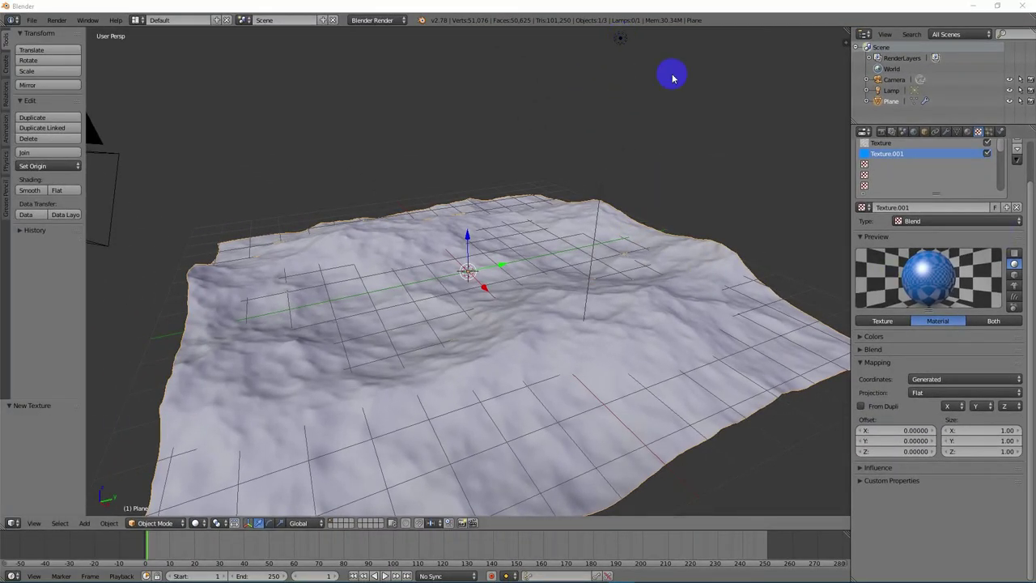
Select the lamp above the ocean, change it to a Sun lamp and enable its Sky option.
{"action": "right_click", "coordinate": [621, 39]}
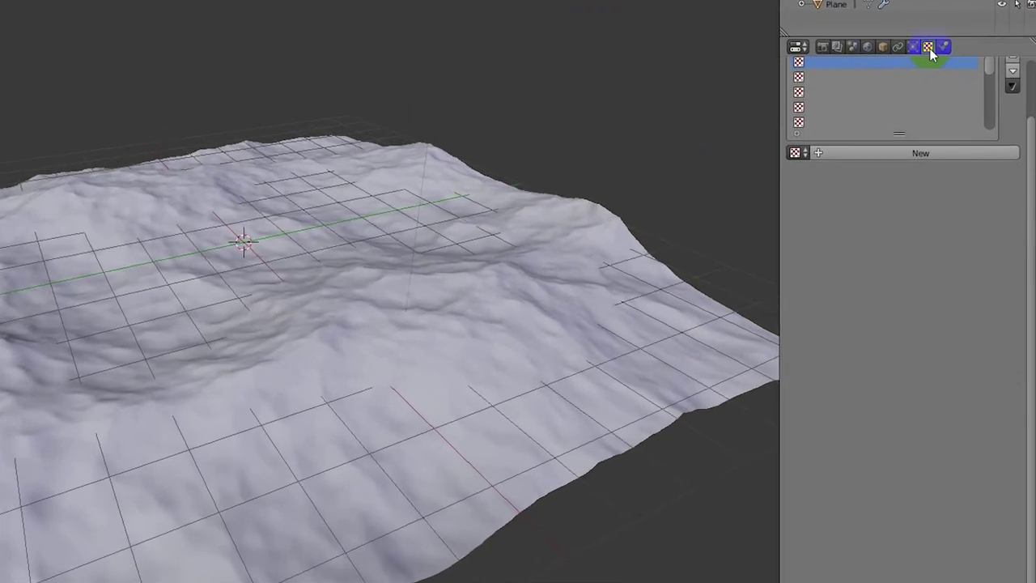
{"action": "left_click", "coordinate": [947, 131]}
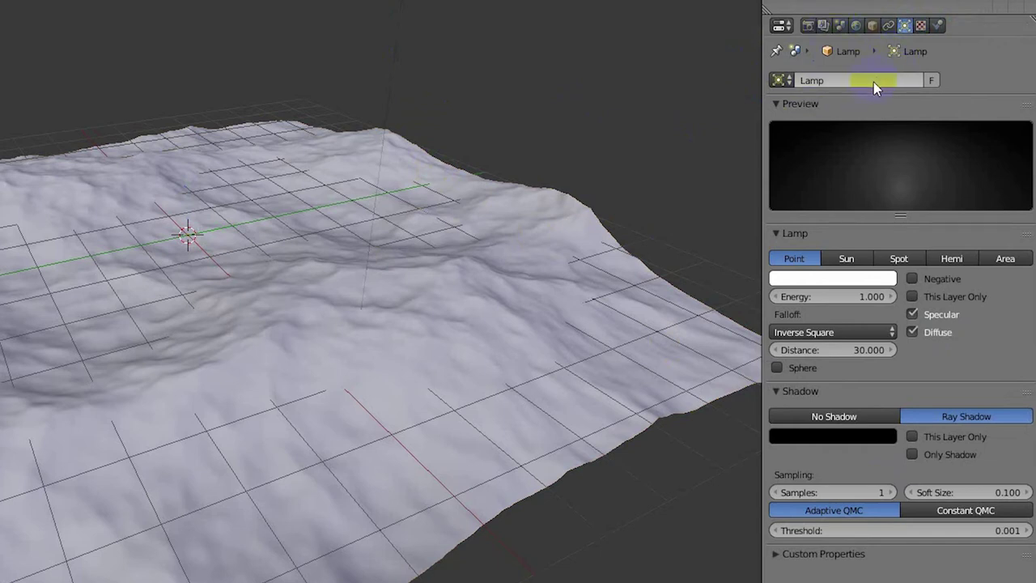
{"action": "left_click", "coordinate": [847, 260]}
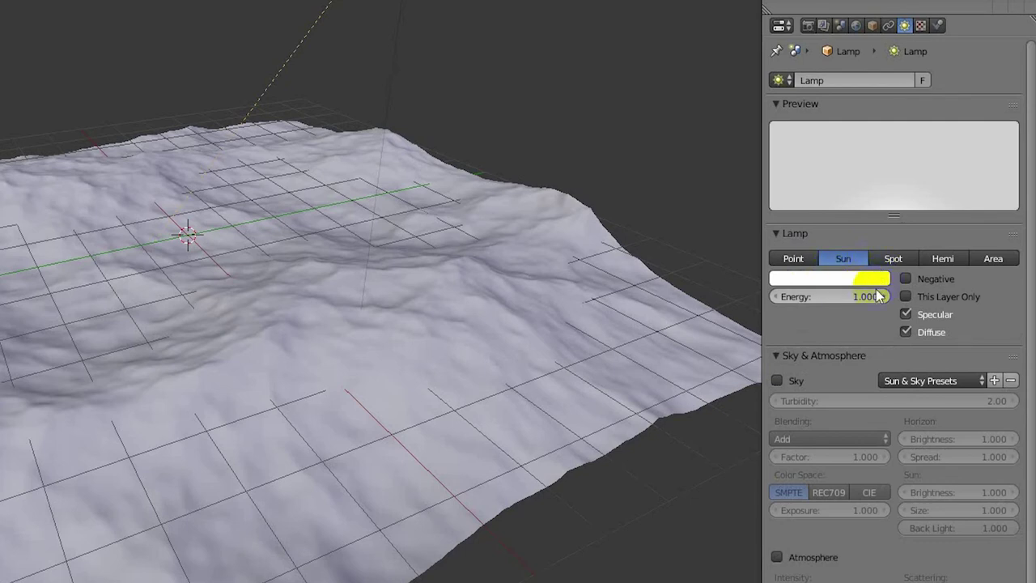
{"action": "left_click", "coordinate": [778, 380]}
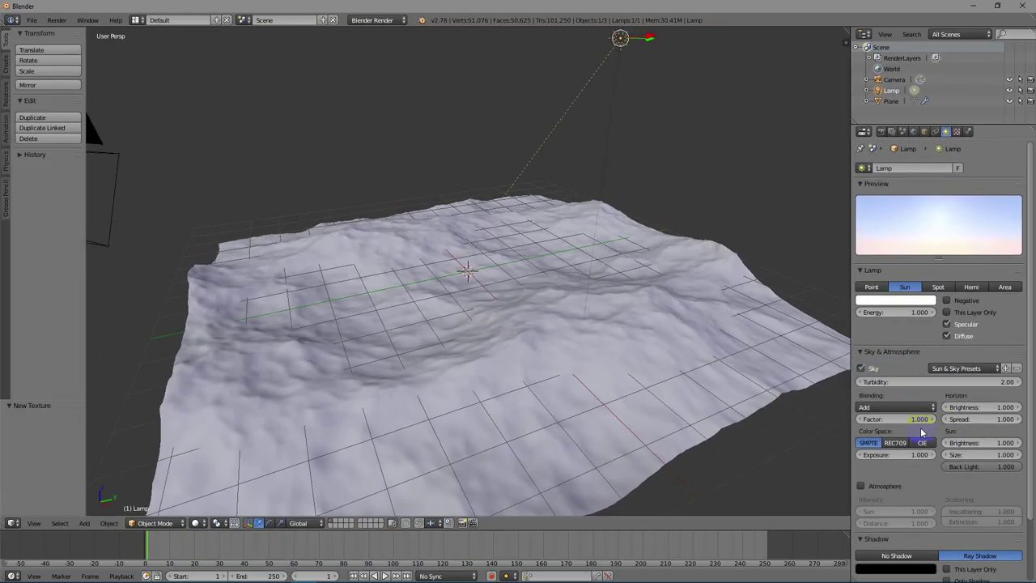
{"action": "left_click", "coordinate": [584, 192]}
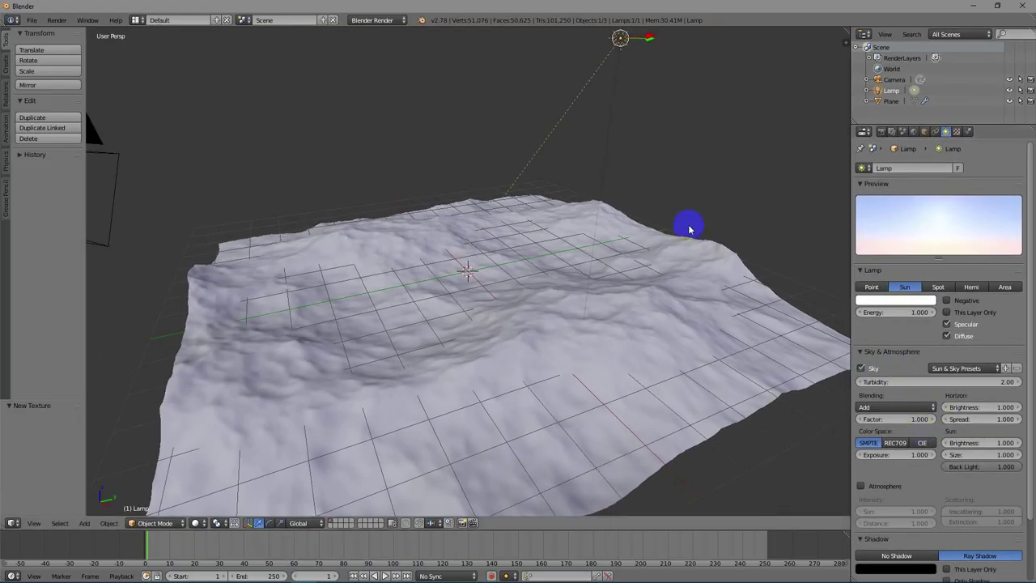
{"action": "scroll", "coordinate": [731, 335], "scroll_direction": "down", "scroll_amount": 1}
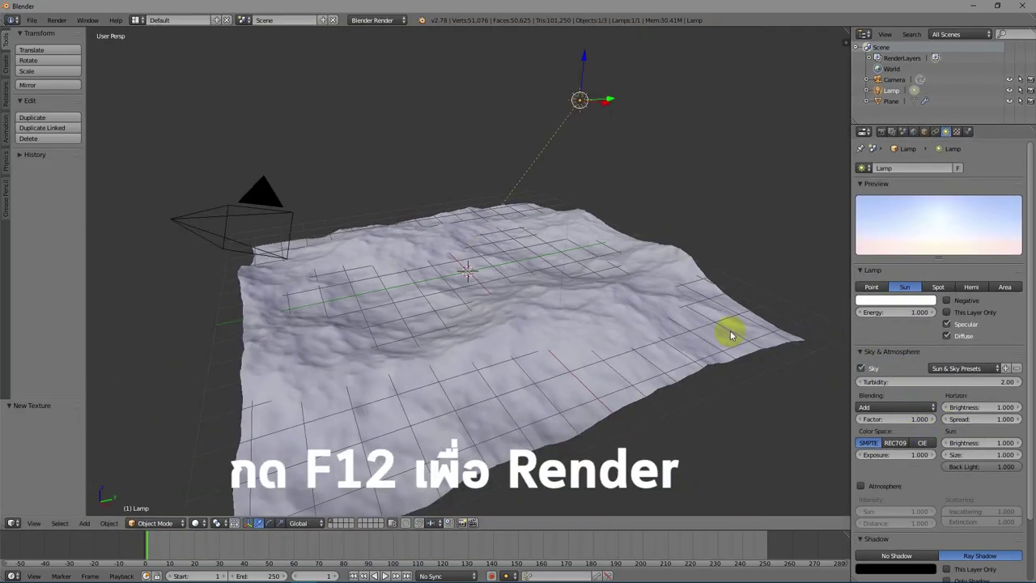
{"action": "scroll", "coordinate": [669, 344], "scroll_direction": "down", "scroll_amount": 1}
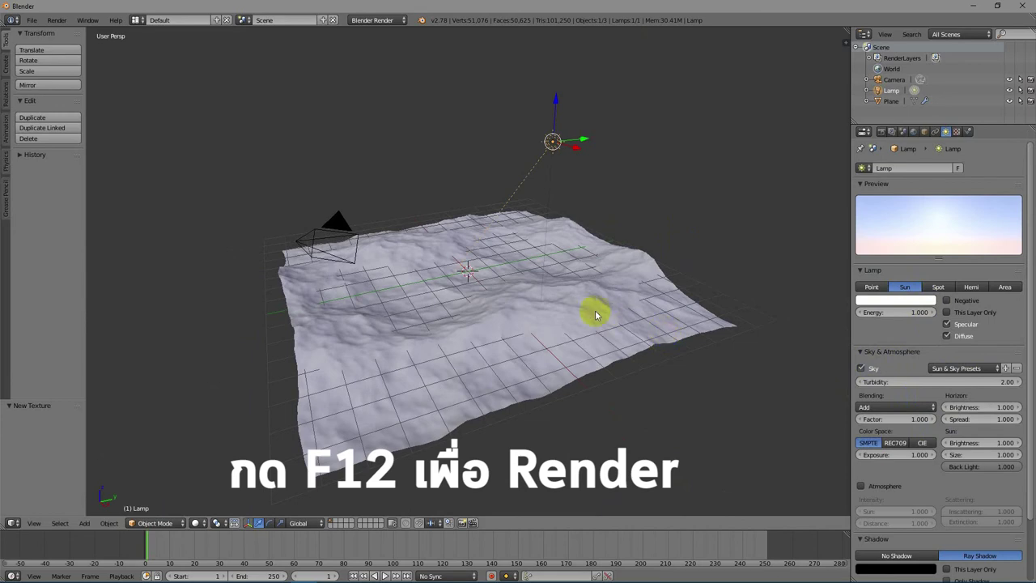